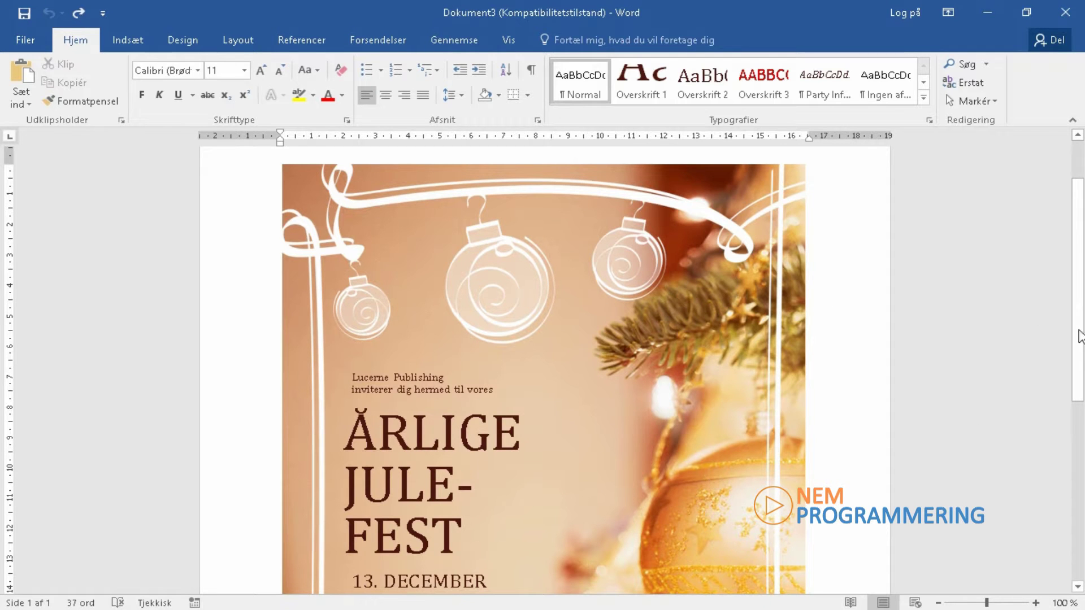
Scroll through the Christmas party flyer and select the title ÅRLIGE JULE-FEST
{"action": "scroll", "coordinate": [1083, 418], "scroll_direction": "down", "scroll_amount": 1}
{"action": "scroll", "coordinate": [1083, 421], "scroll_direction": "down", "scroll_amount": 4}
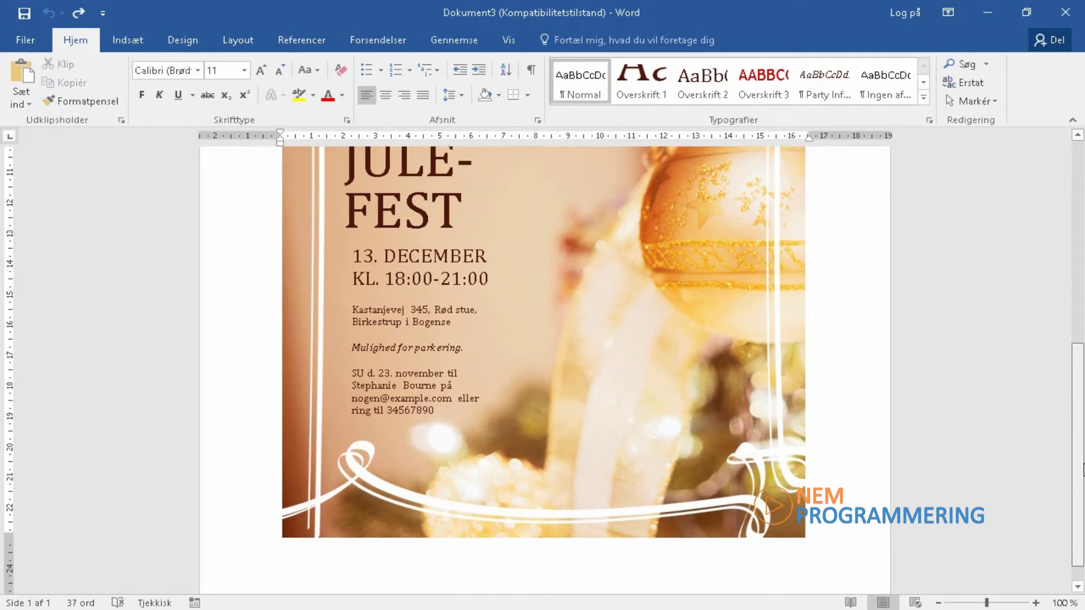
{"action": "left_click_drag", "start_coordinate": [1082, 421], "coordinate": [1083, 245]}
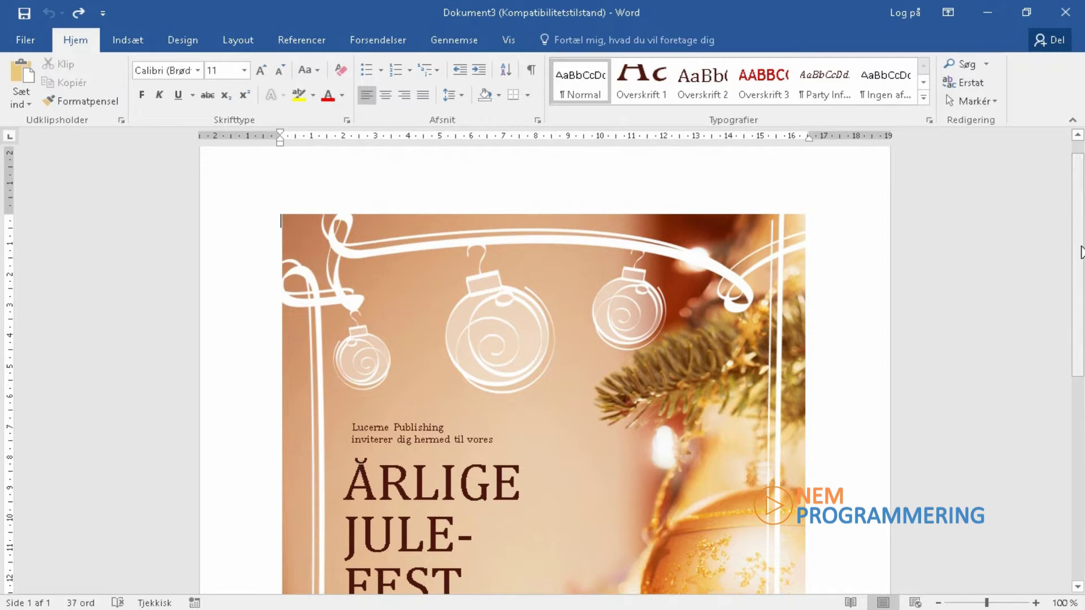
{"action": "left_click_drag", "start_coordinate": [1080, 248], "coordinate": [1080, 314]}
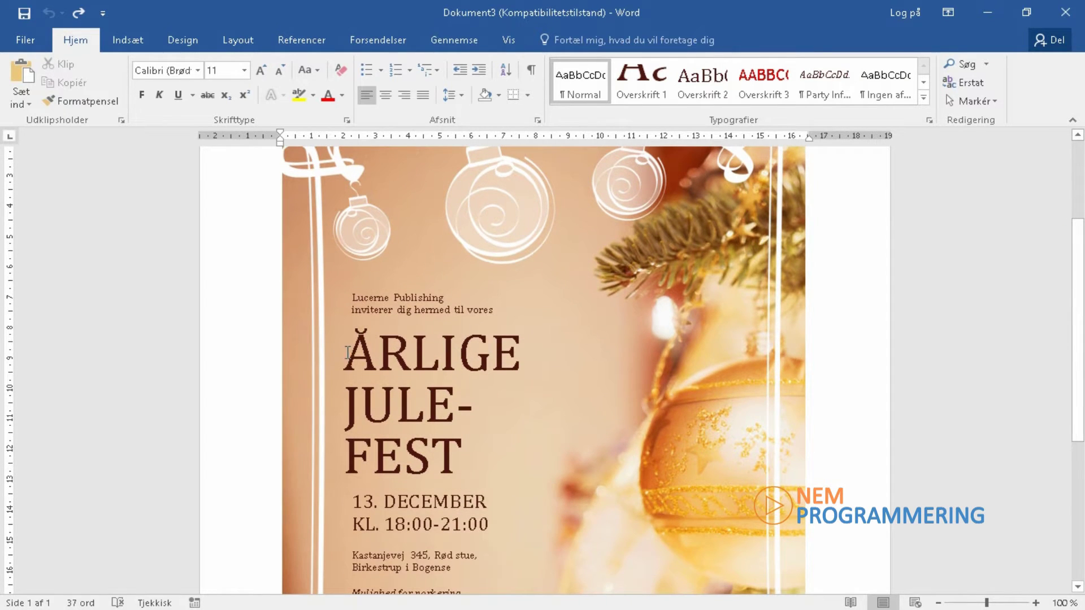
{"action": "mouse_move", "coordinate": [342, 350]}
{"action": "left_mouse_down"}
{"action": "mouse_move", "coordinate": [477, 407]}
{"action": "mouse_move", "coordinate": [487, 461]}
{"action": "left_mouse_up"}
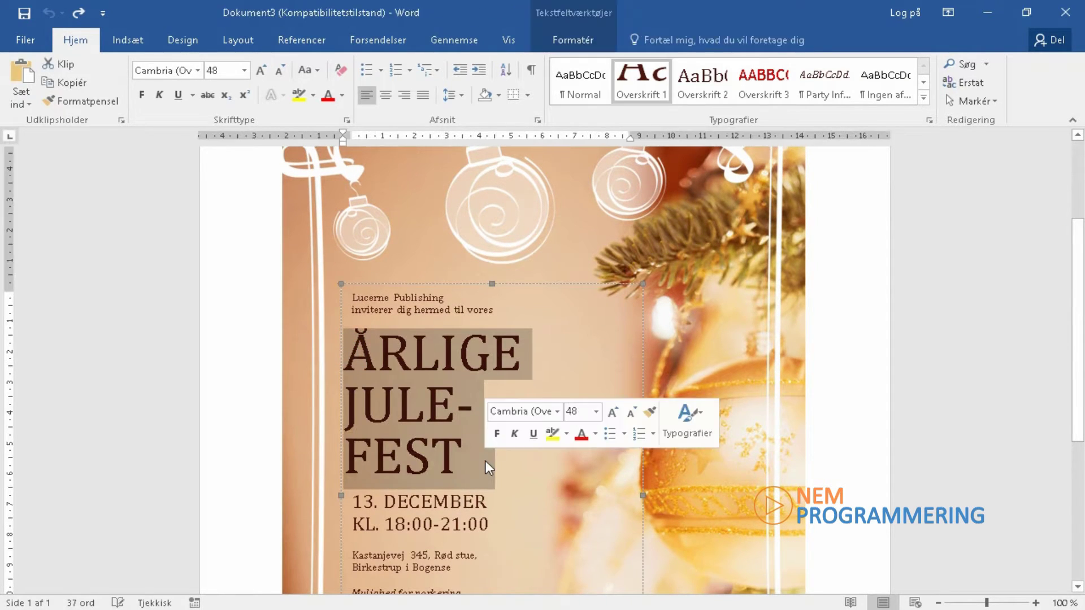
Open the title's Skrifttype dialog and view its Avanceret character spacing options
{"action": "left_click", "coordinate": [346, 120]}
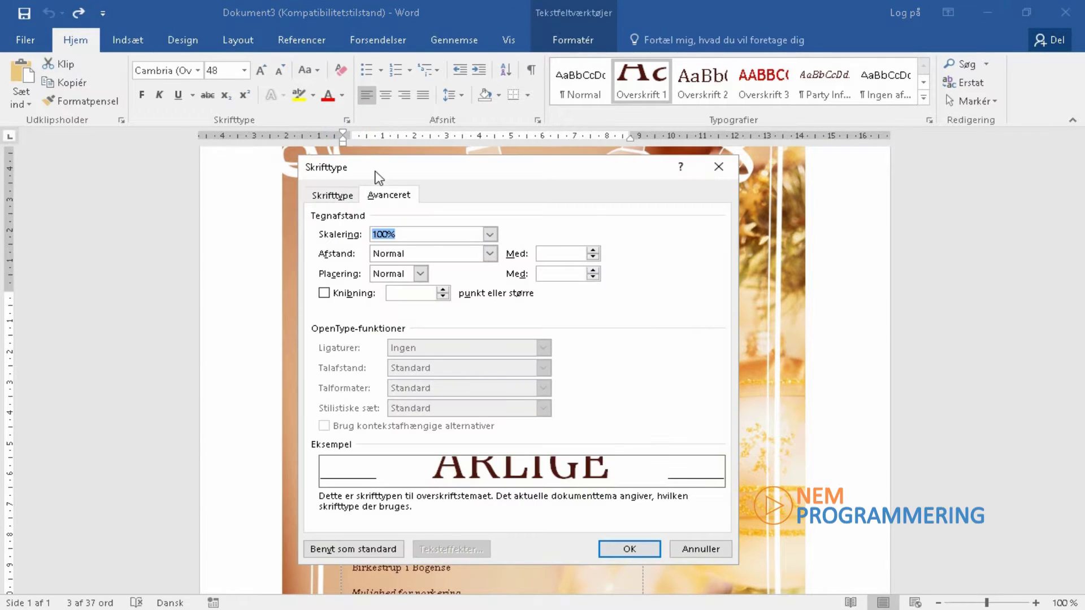
{"action": "left_click", "coordinate": [336, 195]}
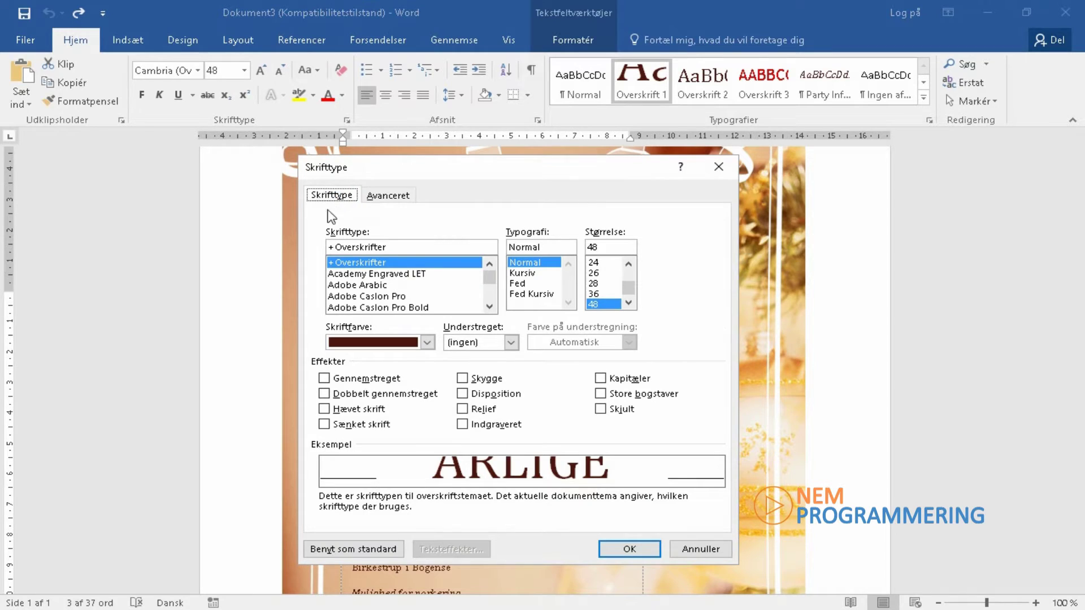
{"action": "left_click", "coordinate": [384, 195]}
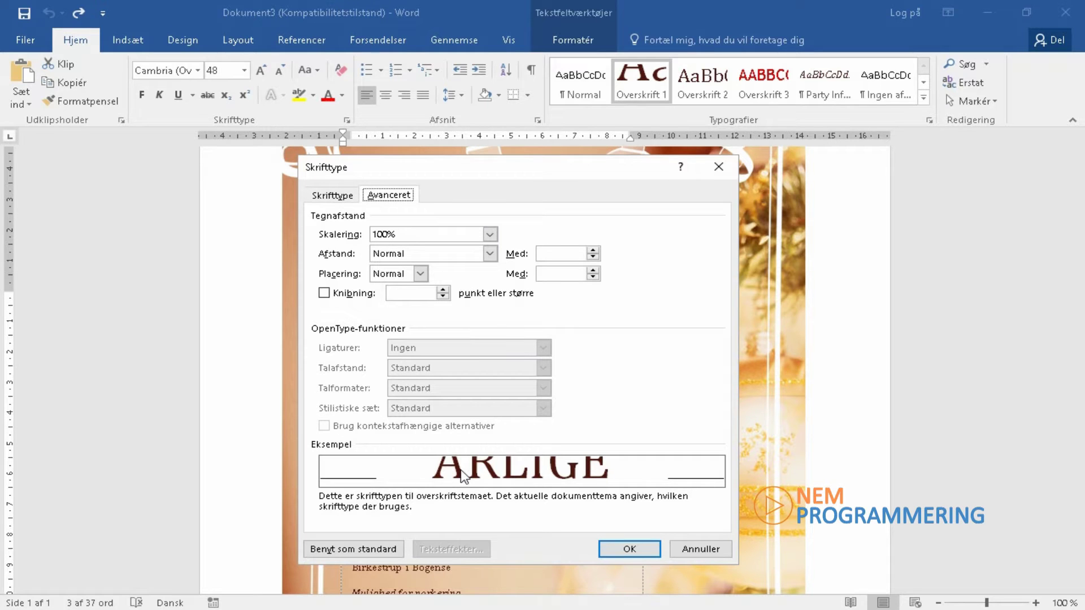
{"action": "left_click", "coordinate": [489, 235]}
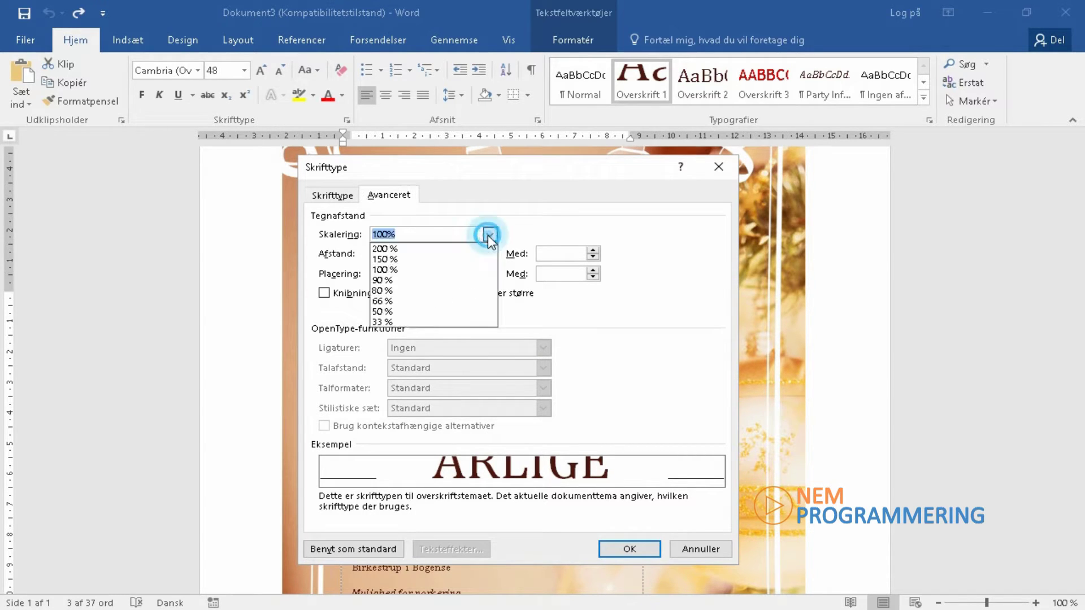
{"action": "left_click", "coordinate": [454, 256]}
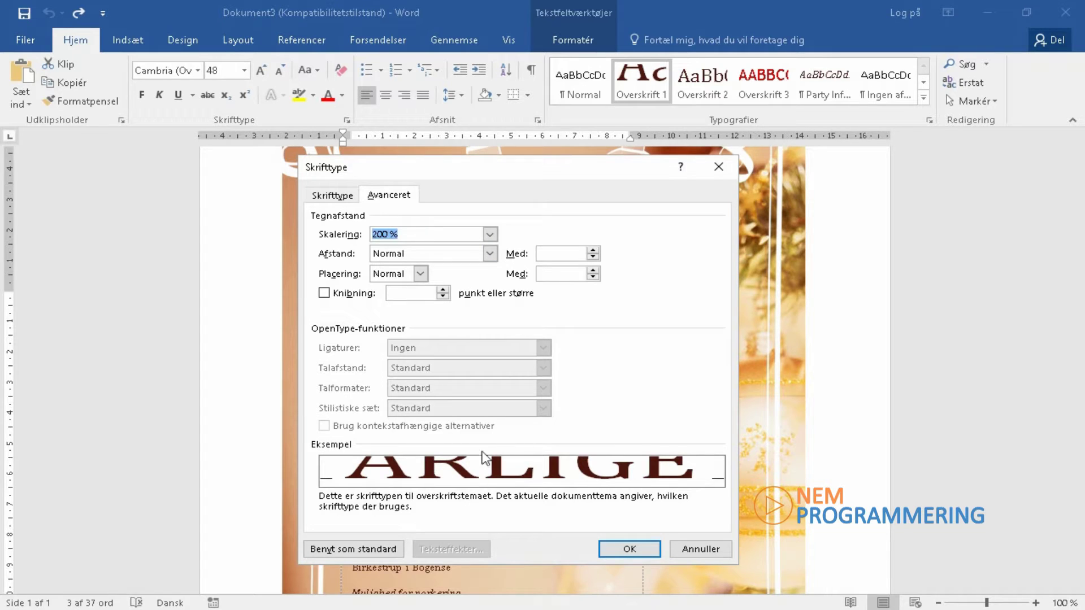
{"action": "left_click", "coordinate": [489, 235]}
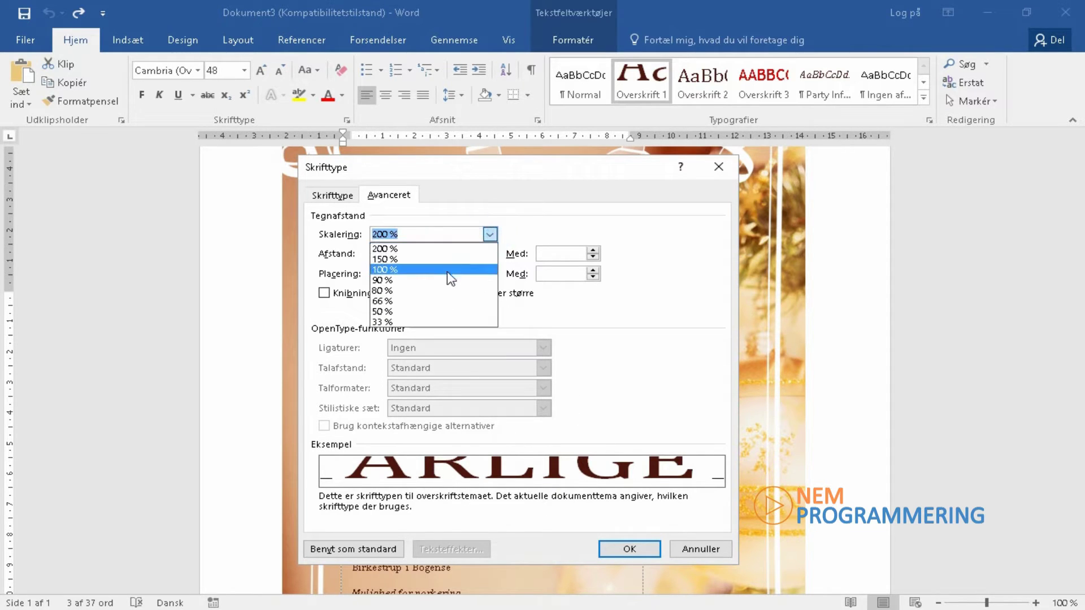
{"action": "left_click", "coordinate": [447, 309]}
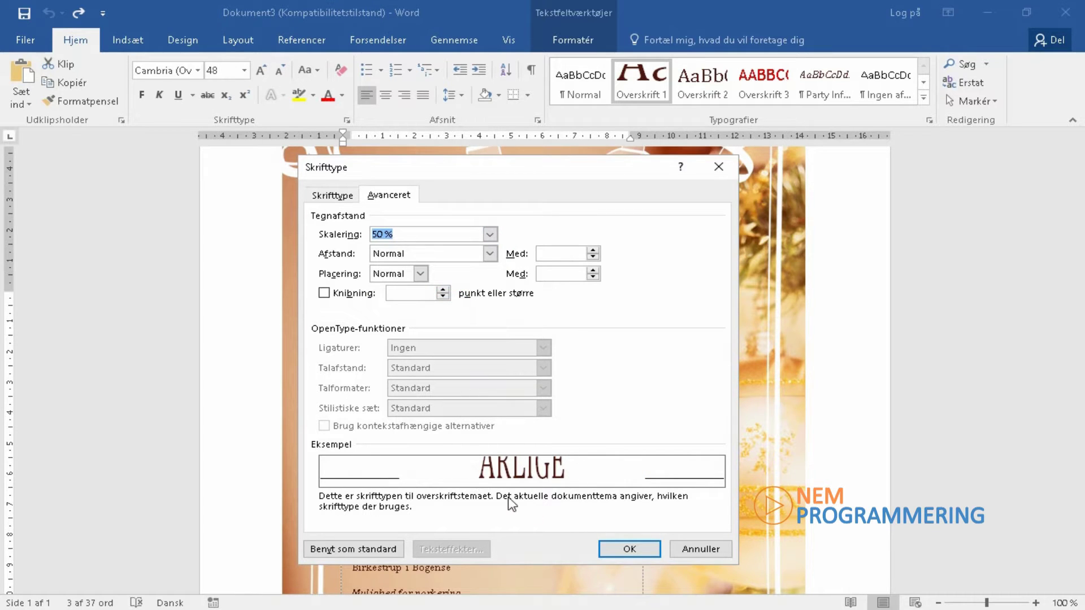
{"action": "left_click", "coordinate": [486, 240]}
{"action": "left_click", "coordinate": [438, 269]}
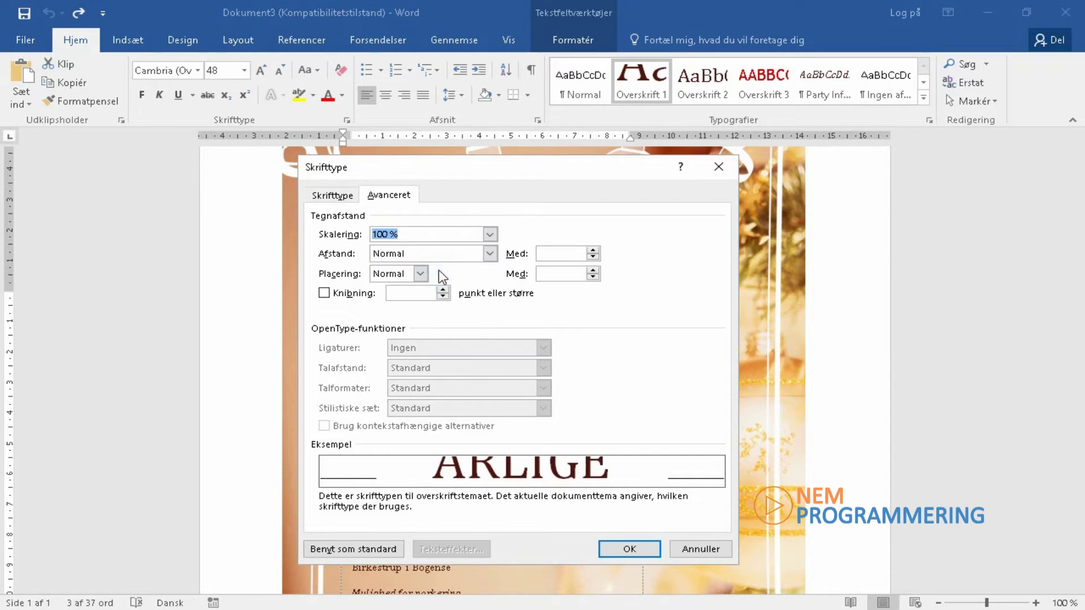
Set the title's Afstand to Bred by 1 pkt, briefly trying Smal first
{"action": "left_click", "coordinate": [489, 255]}
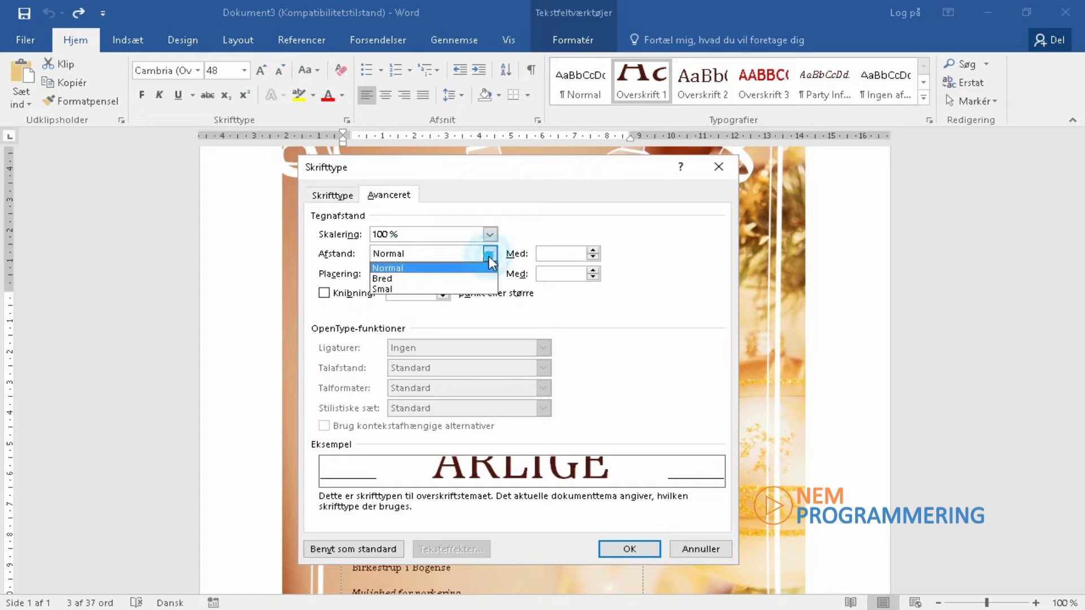
{"action": "left_click", "coordinate": [448, 278]}
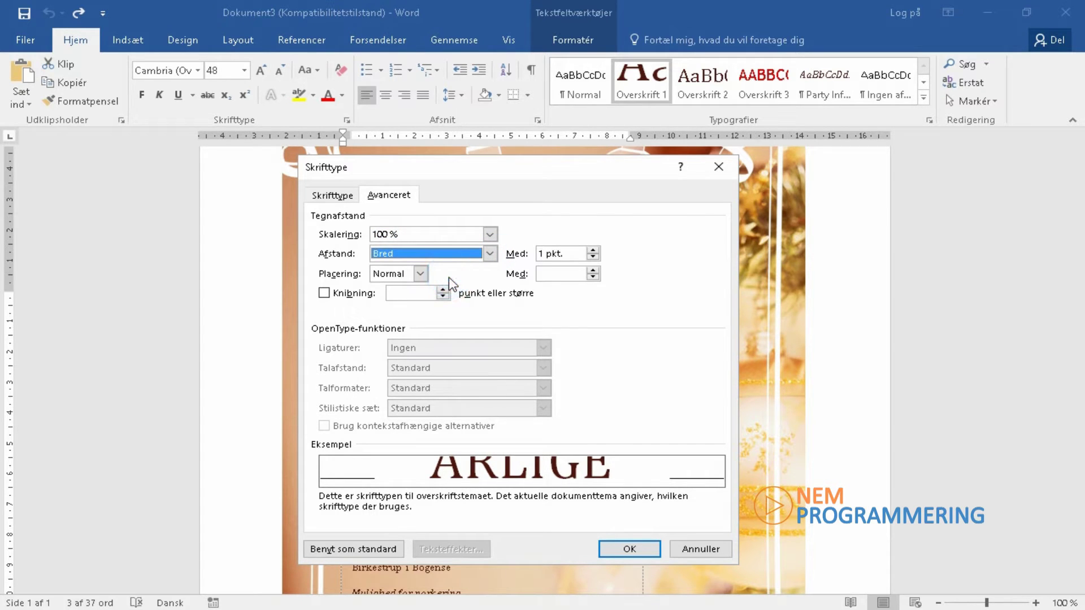
{"action": "left_click", "coordinate": [490, 253]}
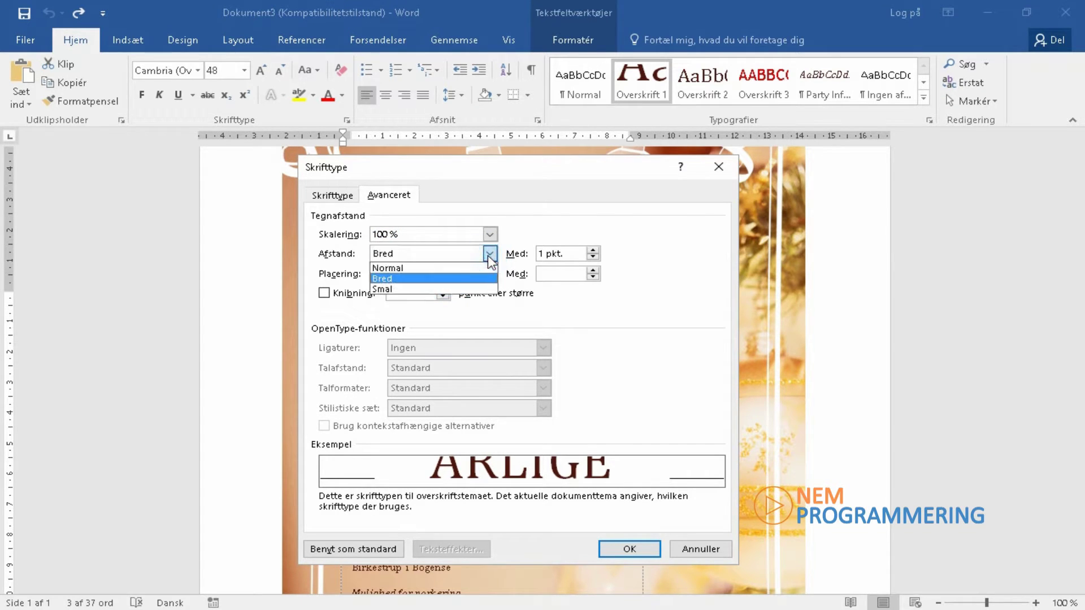
{"action": "left_click", "coordinate": [482, 277]}
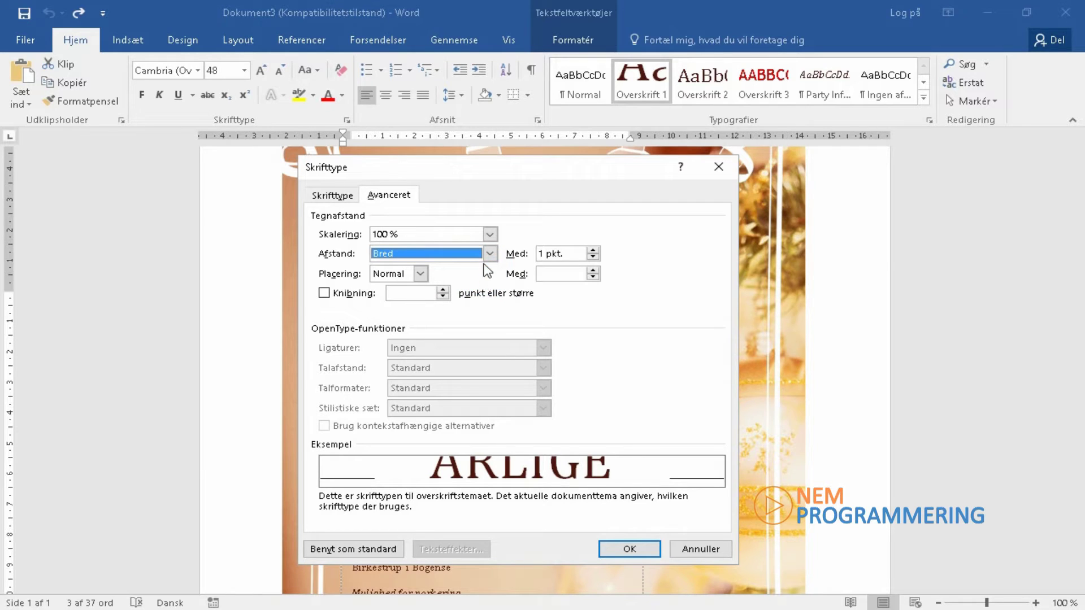
{"action": "left_click", "coordinate": [489, 254]}
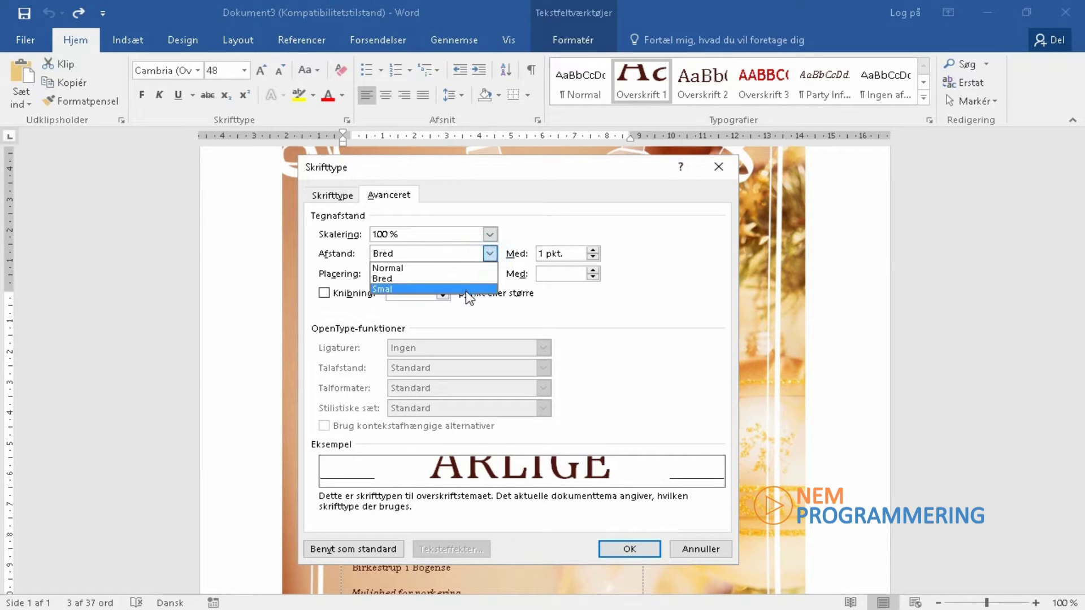
{"action": "left_click", "coordinate": [466, 290]}
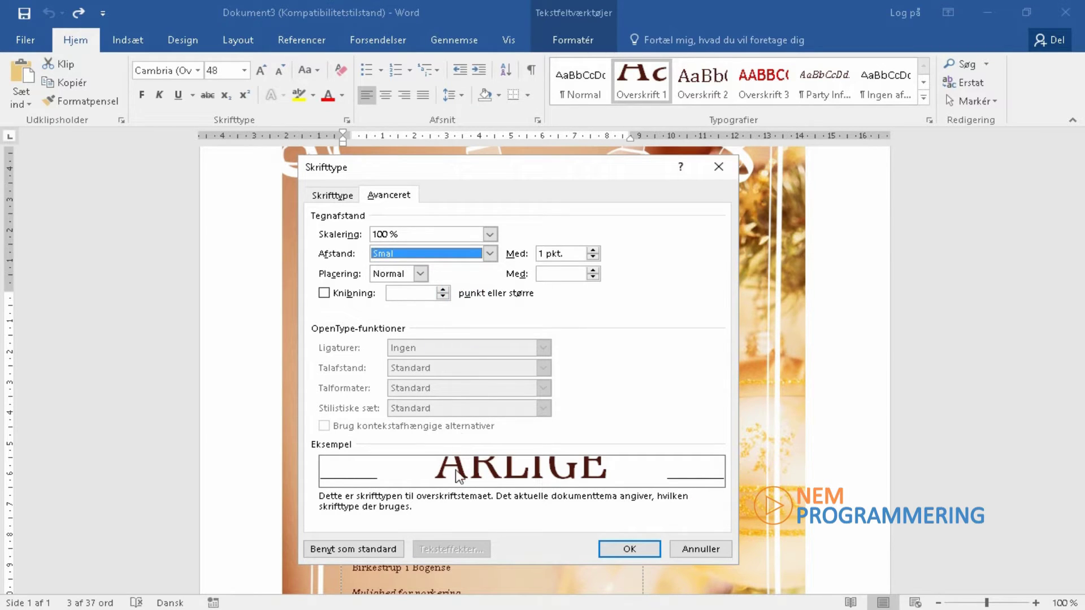
{"action": "left_click", "coordinate": [489, 254]}
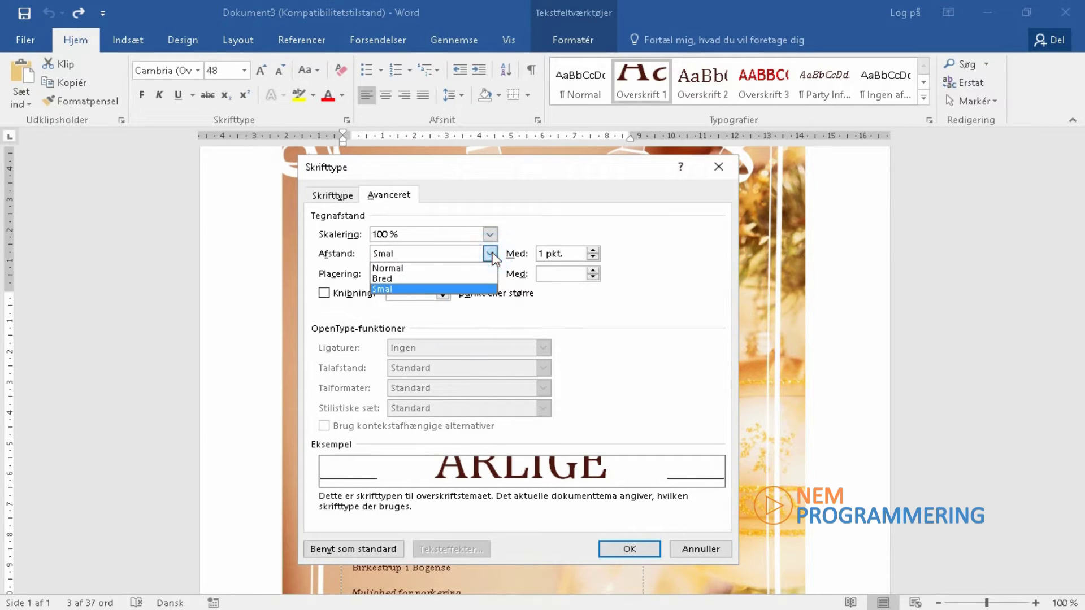
{"action": "left_click", "coordinate": [484, 278]}
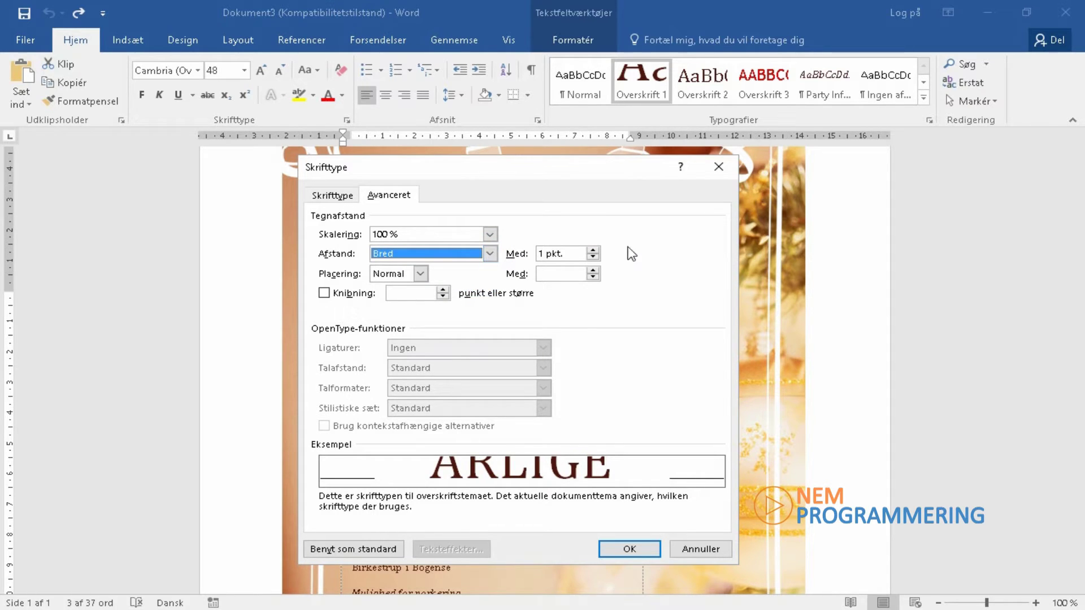
Step the Med spacing value up from 1 pkt toward 4 pkt
{"action": "left_click", "coordinate": [592, 250]}
{"action": "left_click", "coordinate": [593, 250]}
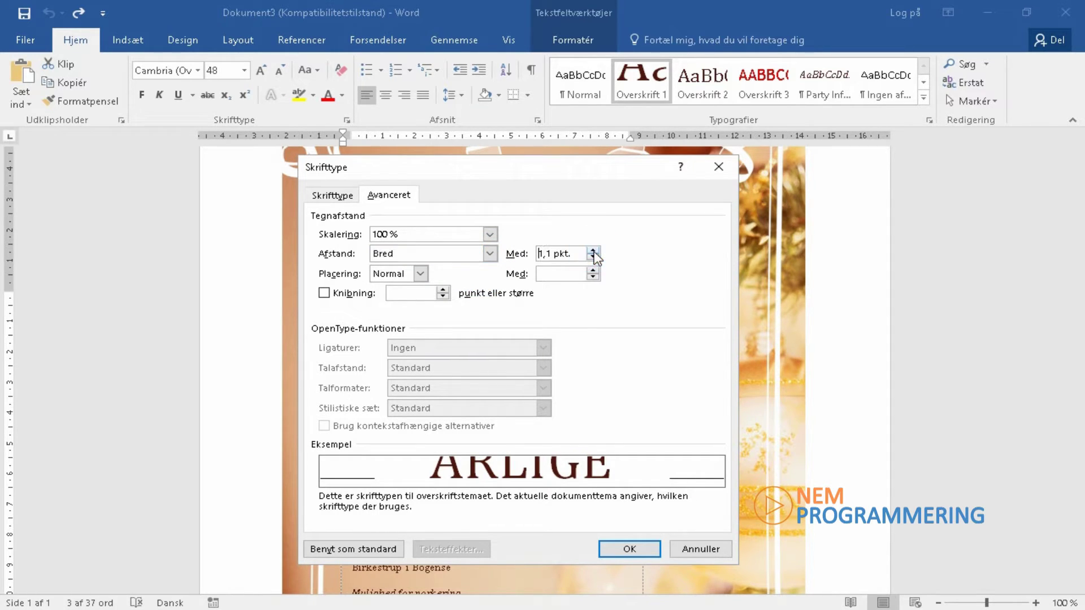
{"action": "left_click", "coordinate": [592, 250]}
{"action": "left_click", "coordinate": [592, 251]}
{"action": "left_click", "coordinate": [593, 250]}
{"action": "left_click", "coordinate": [592, 250]}
{"action": "left_click", "coordinate": [593, 250]}
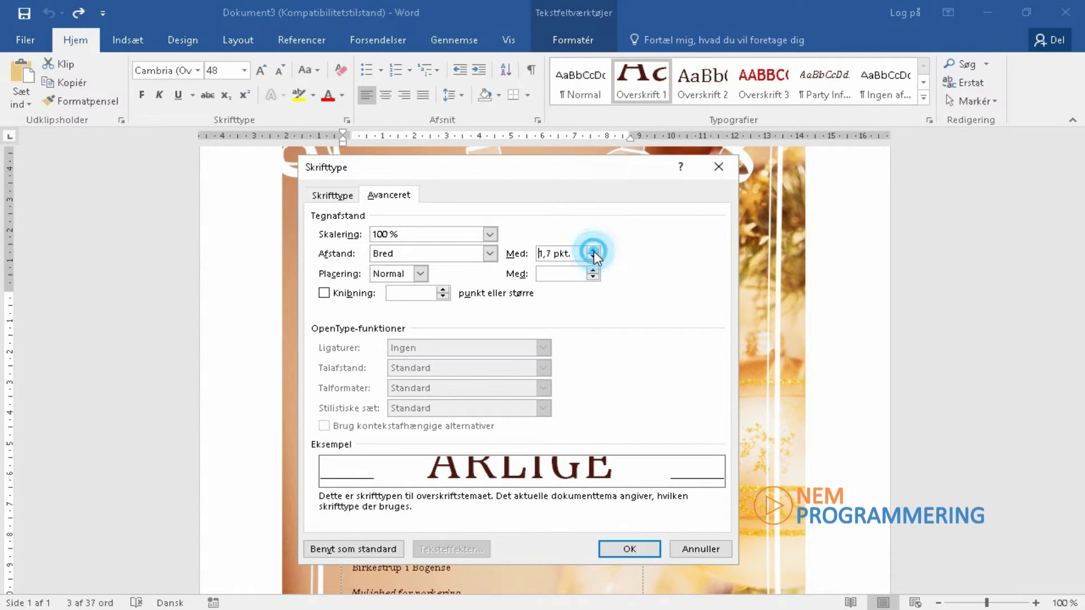
{"action": "left_click", "coordinate": [593, 251]}
{"action": "left_click", "coordinate": [593, 251]}
{"action": "left_click", "coordinate": [593, 250]}
{"action": "left_click", "coordinate": [593, 250]}
{"action": "left_click", "coordinate": [593, 251]}
{"action": "left_click", "coordinate": [592, 250]}
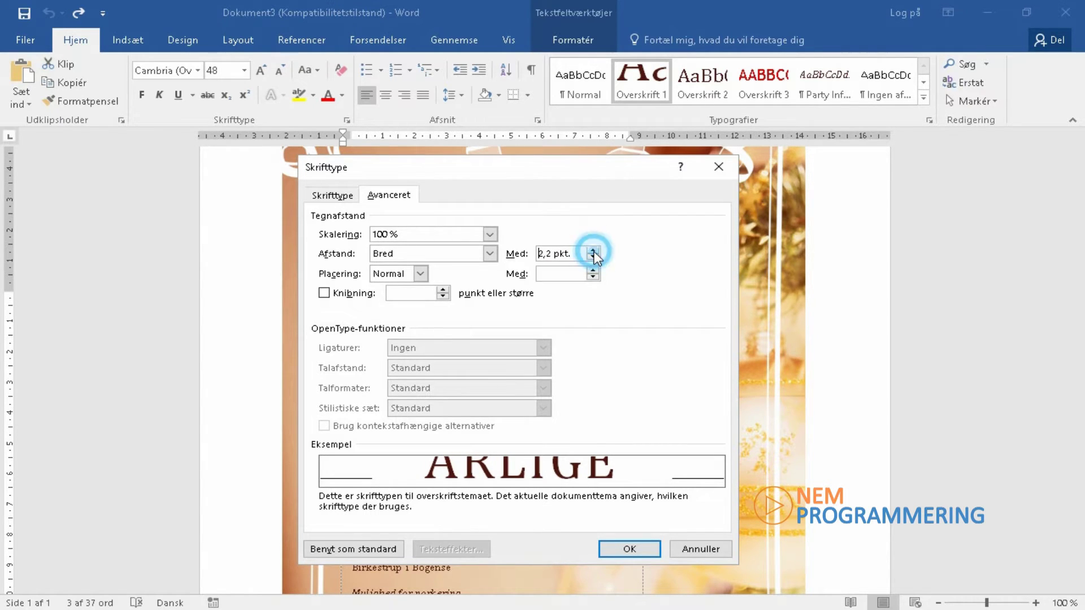
{"action": "left_click", "coordinate": [593, 250]}
{"action": "left_click", "coordinate": [593, 251]}
{"action": "left_click", "coordinate": [593, 250]}
{"action": "left_click", "coordinate": [593, 251]}
{"action": "left_click", "coordinate": [592, 250]}
{"action": "left_click", "coordinate": [593, 250]}
{"action": "left_click", "coordinate": [593, 250]}
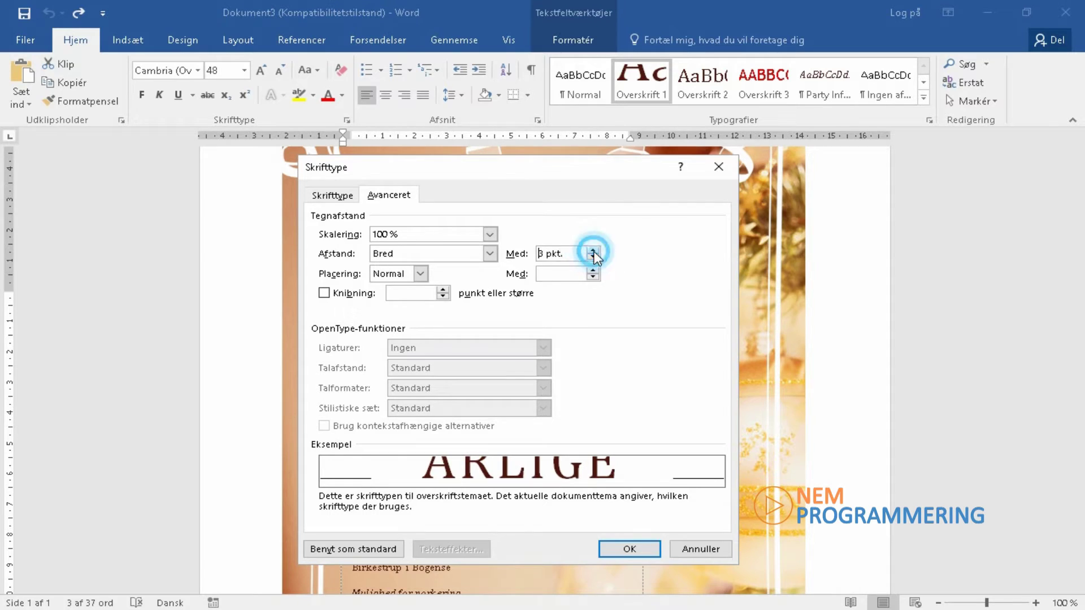
{"action": "left_click", "coordinate": [593, 250]}
{"action": "left_click", "coordinate": [593, 250]}
{"action": "left_click", "coordinate": [592, 250]}
{"action": "left_click", "coordinate": [593, 250]}
{"action": "left_click", "coordinate": [593, 250]}
{"action": "left_click", "coordinate": [593, 250]}
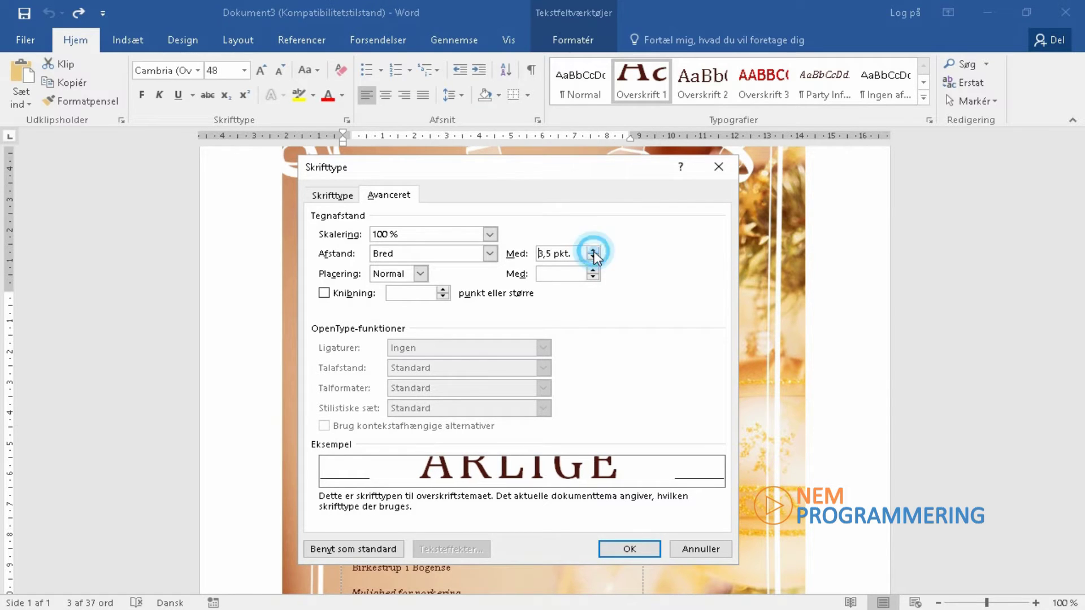
{"action": "left_click", "coordinate": [593, 250]}
{"action": "left_click", "coordinate": [593, 250]}
{"action": "left_click", "coordinate": [593, 250]}
Set the title's Placering to Sænket, lowered by 8 pkt
{"action": "left_click", "coordinate": [419, 273]}
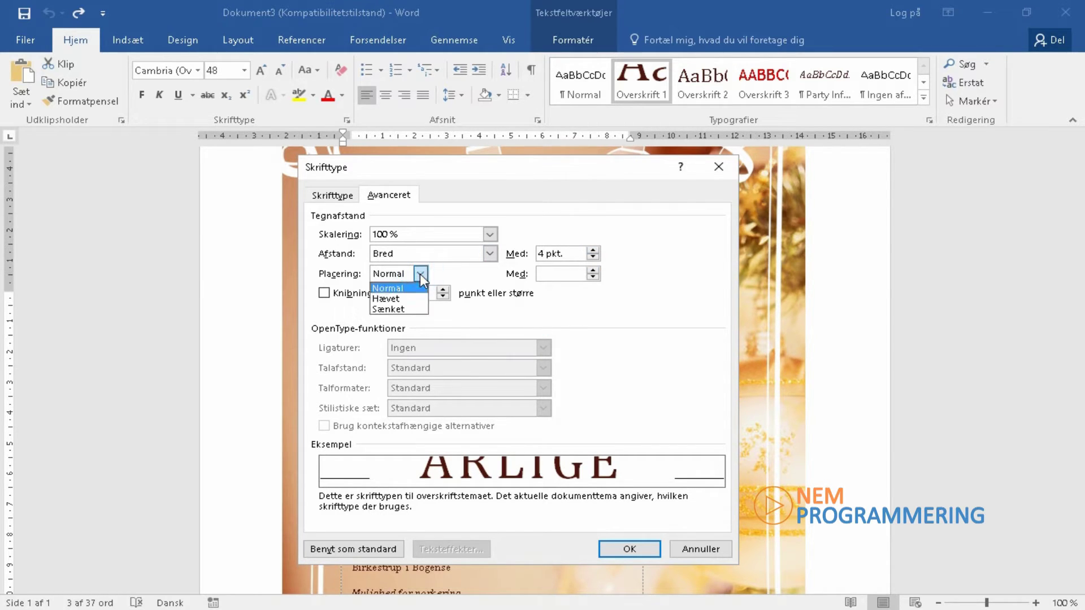
{"action": "left_click", "coordinate": [402, 309]}
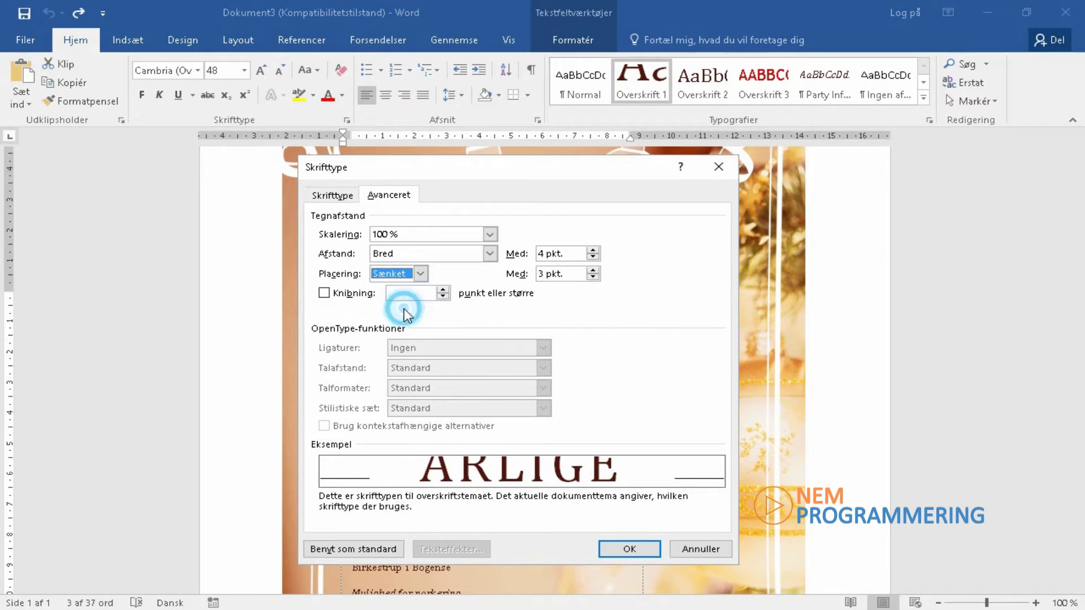
{"action": "left_click", "coordinate": [593, 277]}
{"action": "left_click", "coordinate": [593, 276]}
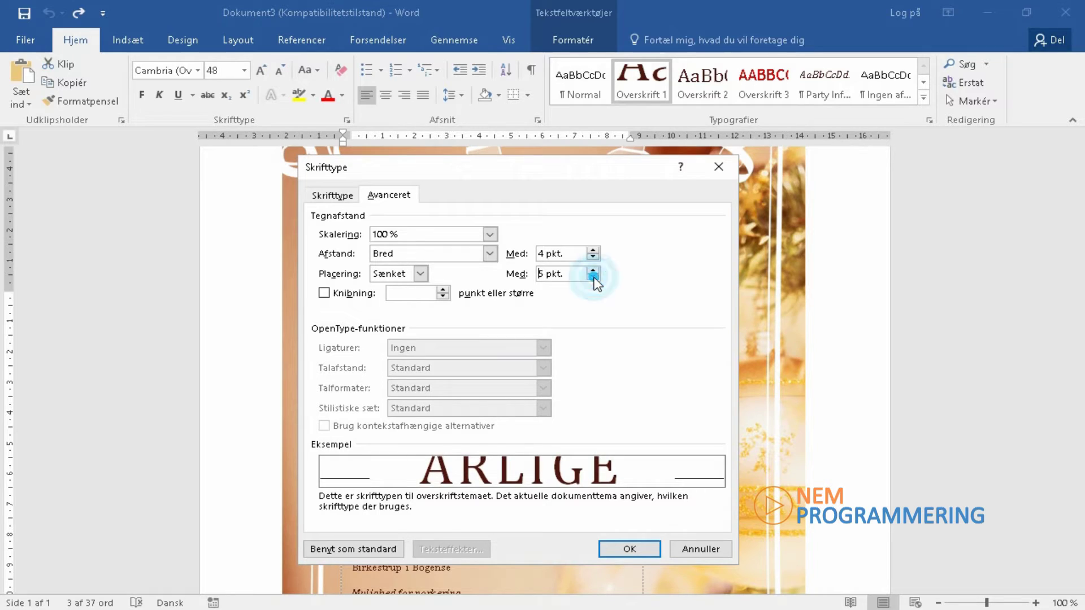
{"action": "left_click", "coordinate": [593, 277]}
{"action": "left_click", "coordinate": [593, 276]}
{"action": "left_click", "coordinate": [594, 277]}
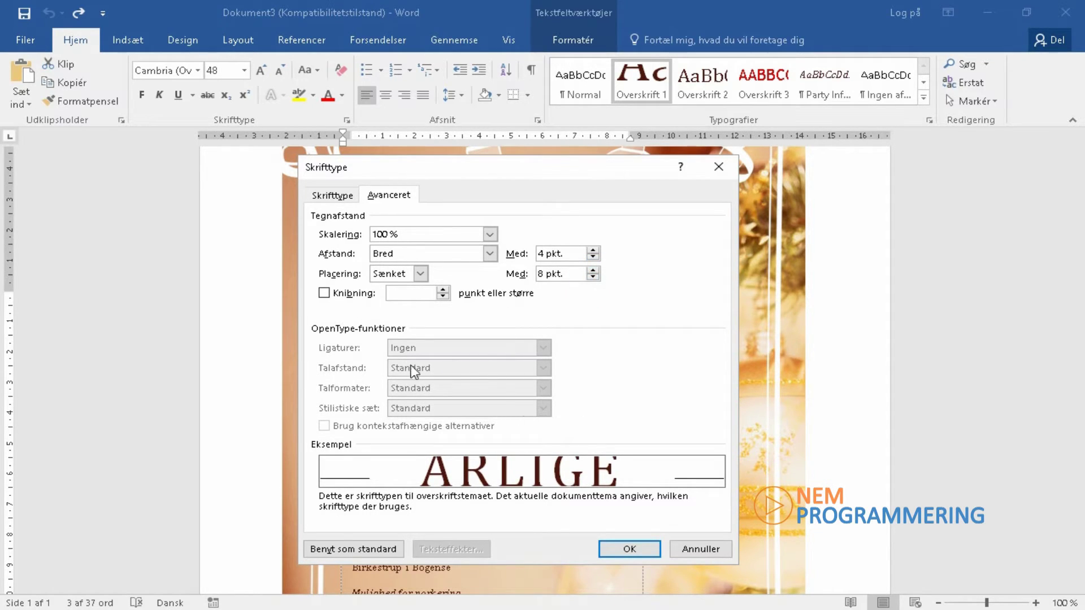
Try Knibning with different threshold sizes, then leave kerning switched off
{"action": "left_click", "coordinate": [323, 293]}
{"action": "left_click", "coordinate": [443, 289]}
{"action": "left_click", "coordinate": [443, 297]}
{"action": "left_click", "coordinate": [325, 293]}
Apply the title's font settings and select the lines 'Lucerne Publishing / inviterer dig hermed til vores'
{"action": "left_click", "coordinate": [641, 550]}
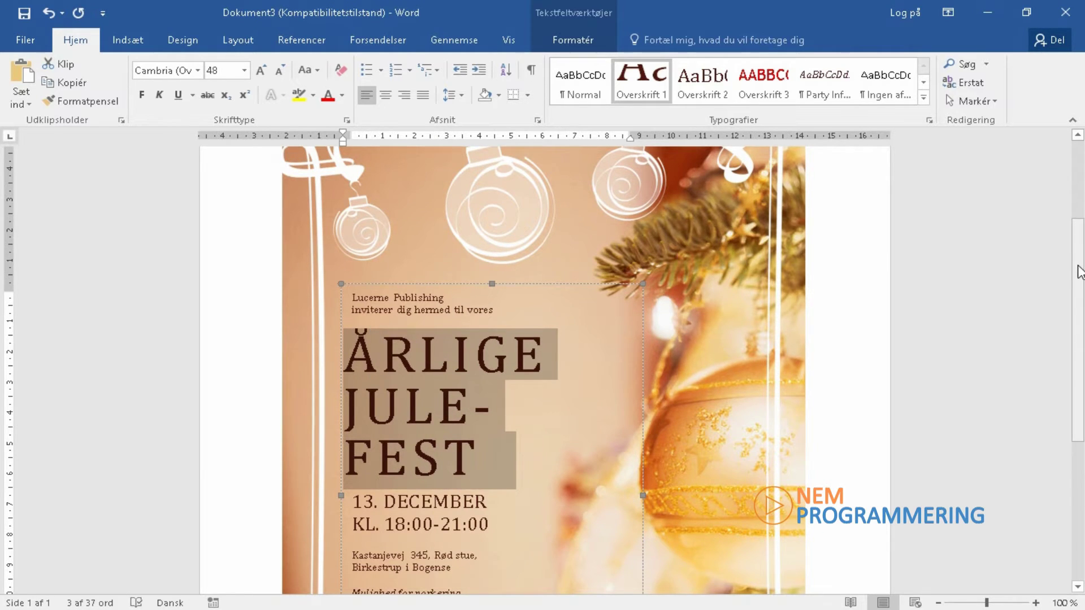
{"action": "scroll", "coordinate": [1079, 271], "scroll_direction": "down", "scroll_amount": 3}
{"action": "left_click", "coordinate": [351, 193]}
{"action": "left_click_drag", "start_coordinate": [353, 196], "coordinate": [508, 215]}
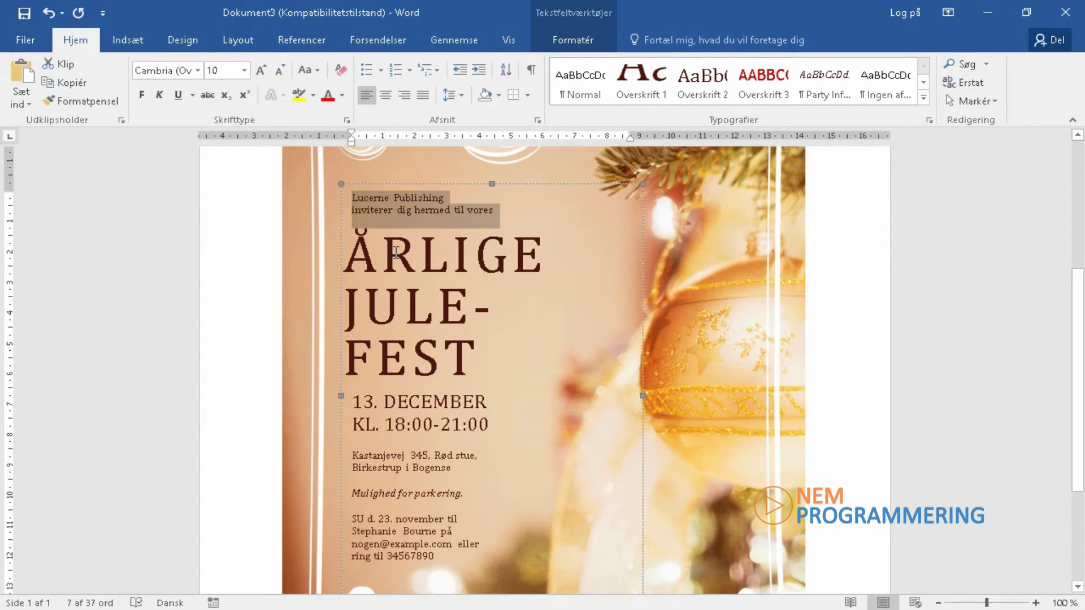
Make the two intro lines bold Lucida Handwriting at 14 pt
{"action": "left_click", "coordinate": [142, 94]}
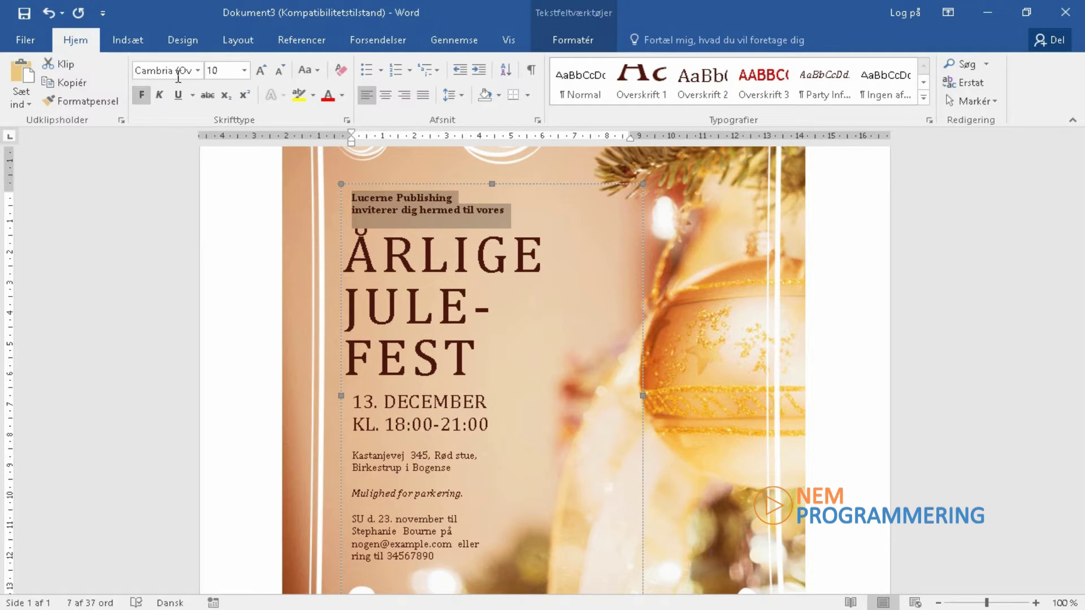
{"action": "left_click", "coordinate": [197, 71]}
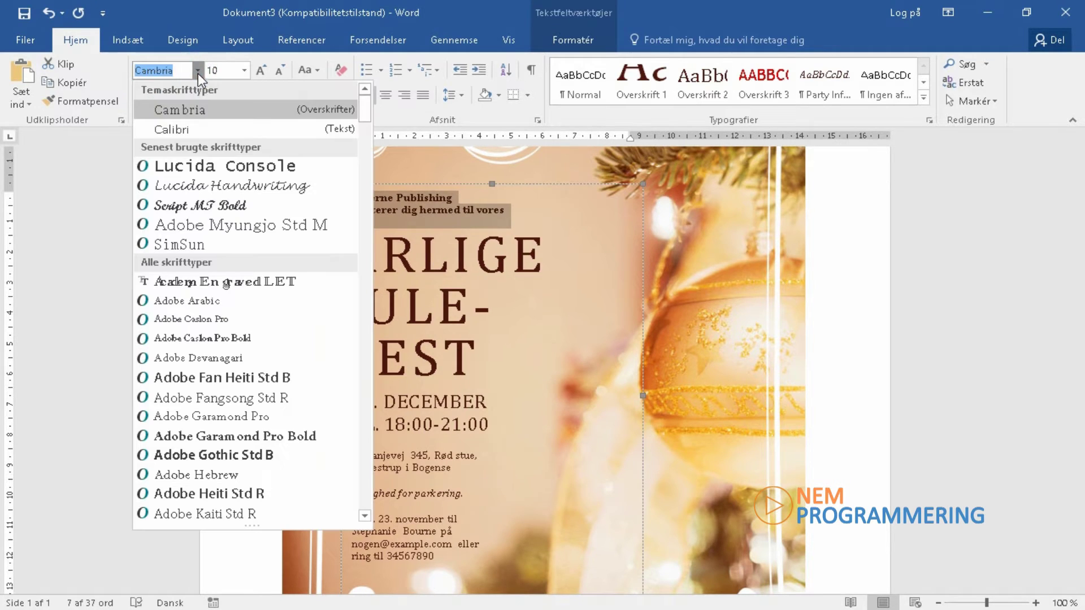
{"action": "left_click", "coordinate": [188, 187]}
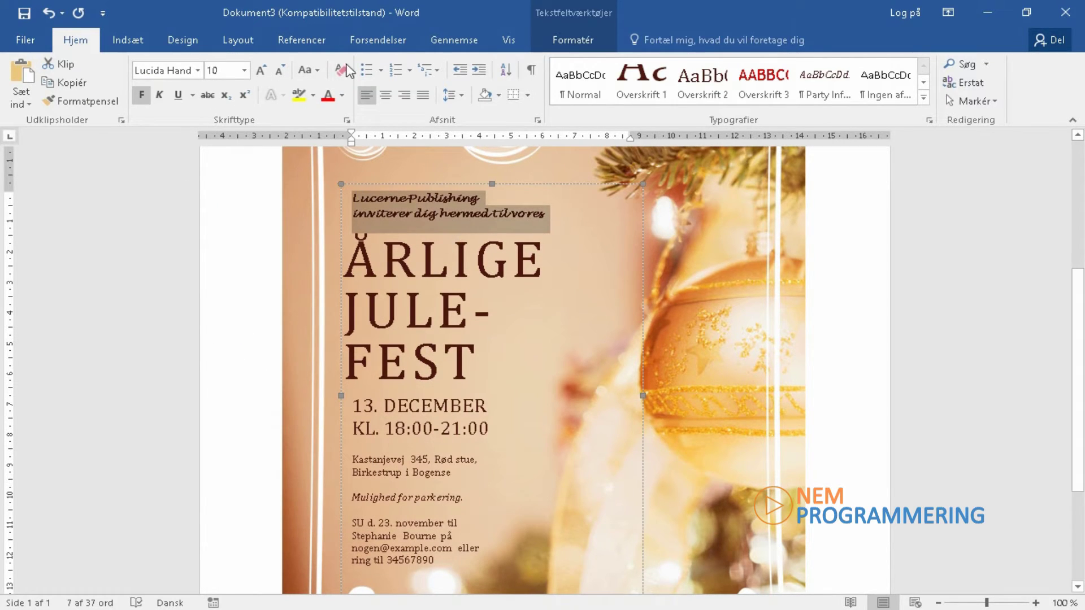
{"action": "left_click", "coordinate": [245, 70]}
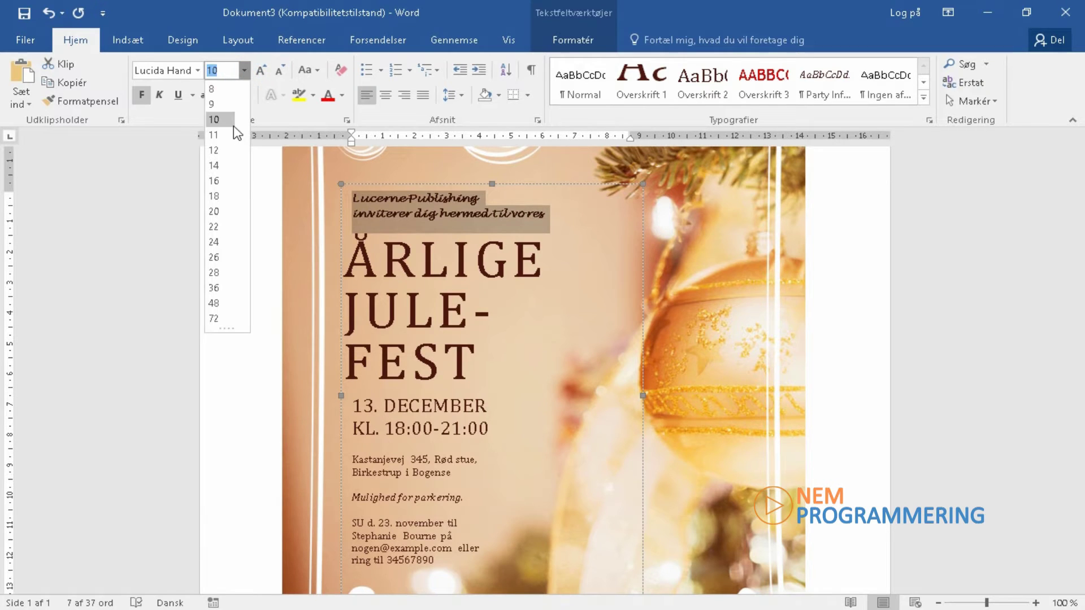
{"action": "left_click", "coordinate": [218, 167]}
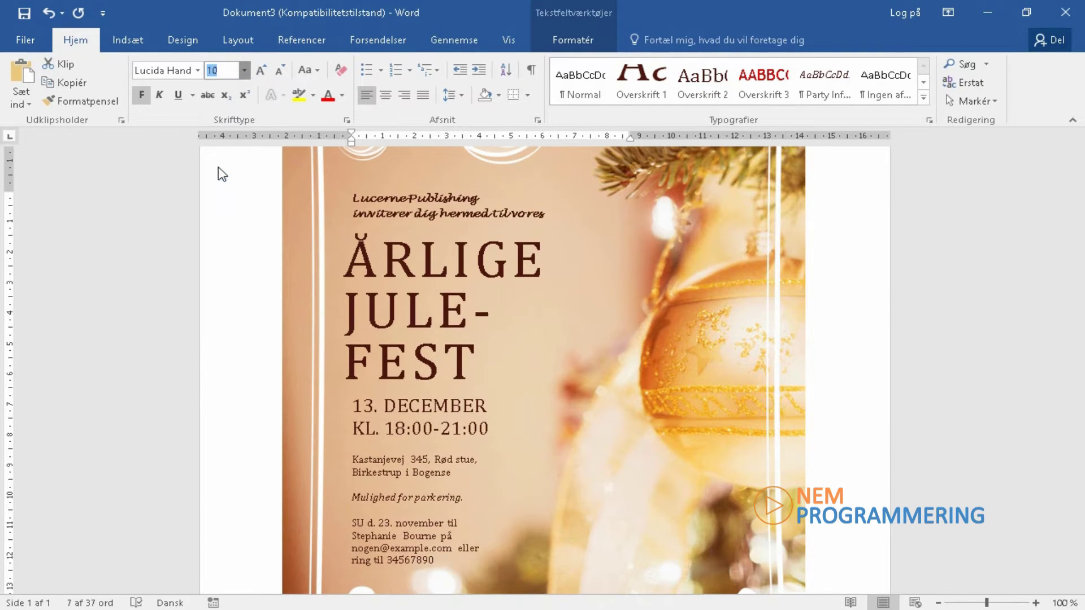
{"action": "left_click", "coordinate": [533, 305]}
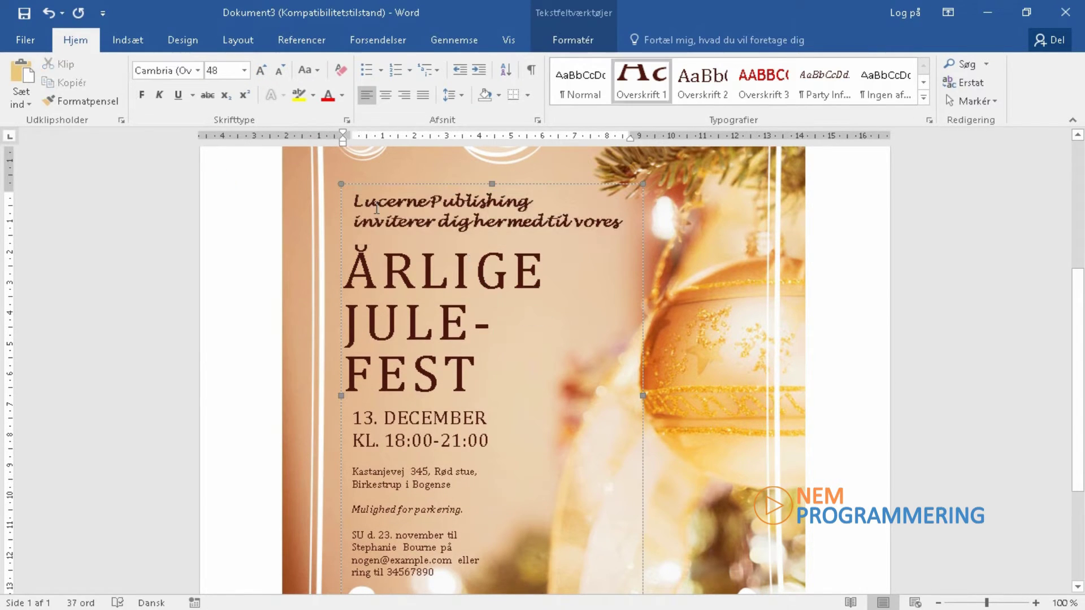
{"action": "double_click", "coordinate": [376, 205]}
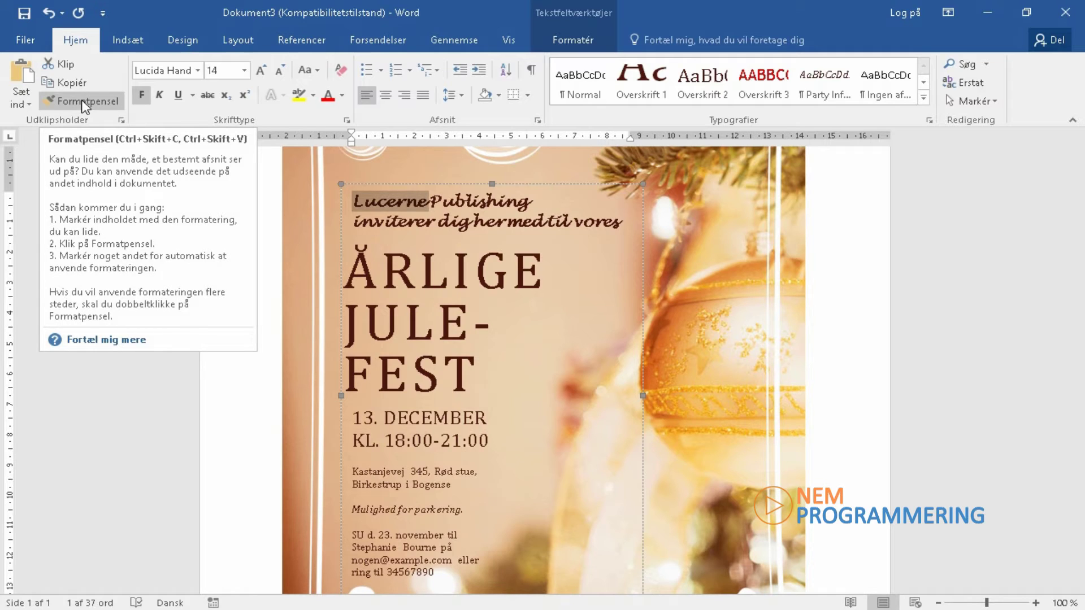
Format Paint the intro style onto 13. DECEMBER, KL. 18:00-21:00, both address lines, Mulighed and parkering
{"action": "left_click", "coordinate": [82, 102]}
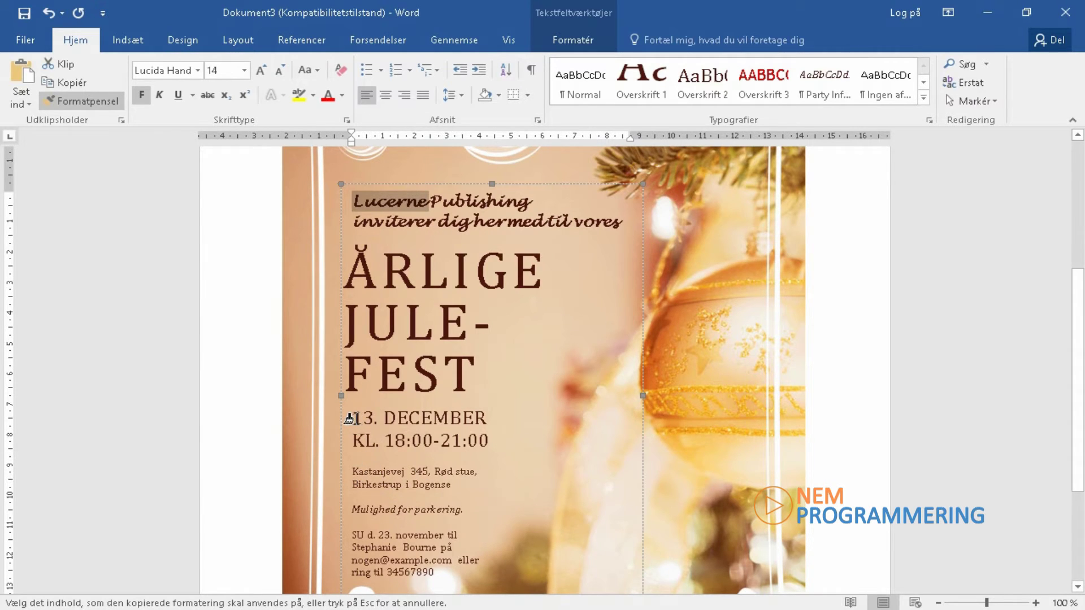
{"action": "left_click_drag", "start_coordinate": [349, 419], "coordinate": [481, 421]}
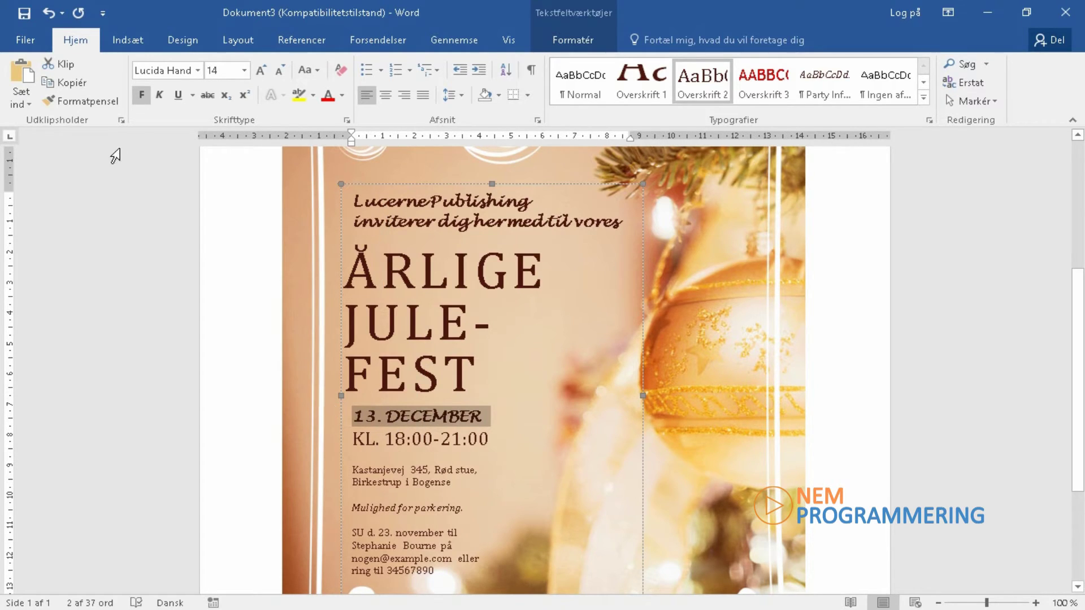
{"action": "left_click", "coordinate": [87, 100]}
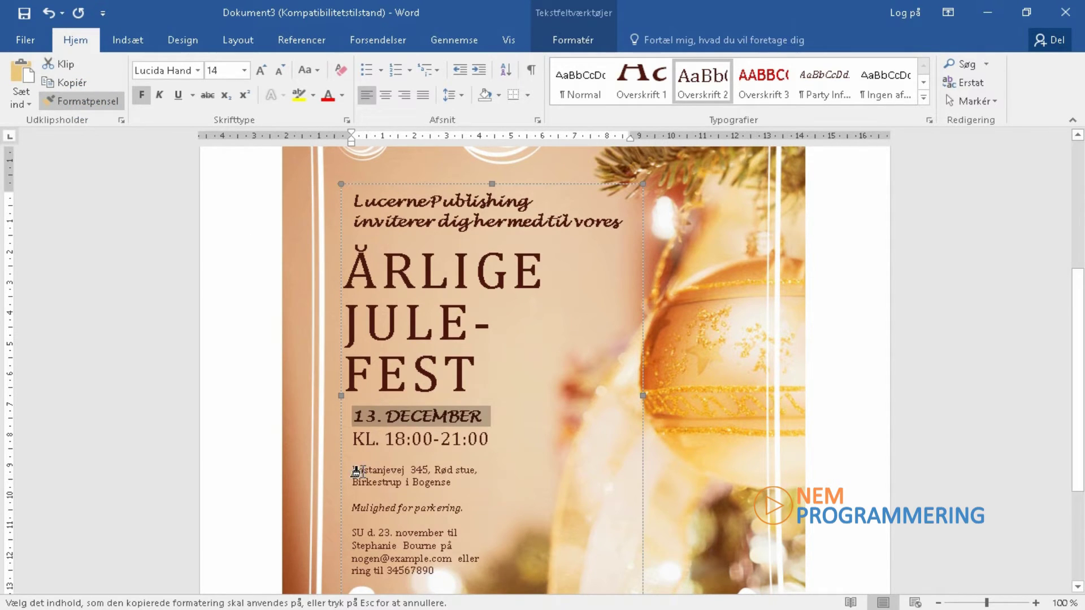
{"action": "left_click_drag", "start_coordinate": [352, 467], "coordinate": [487, 474]}
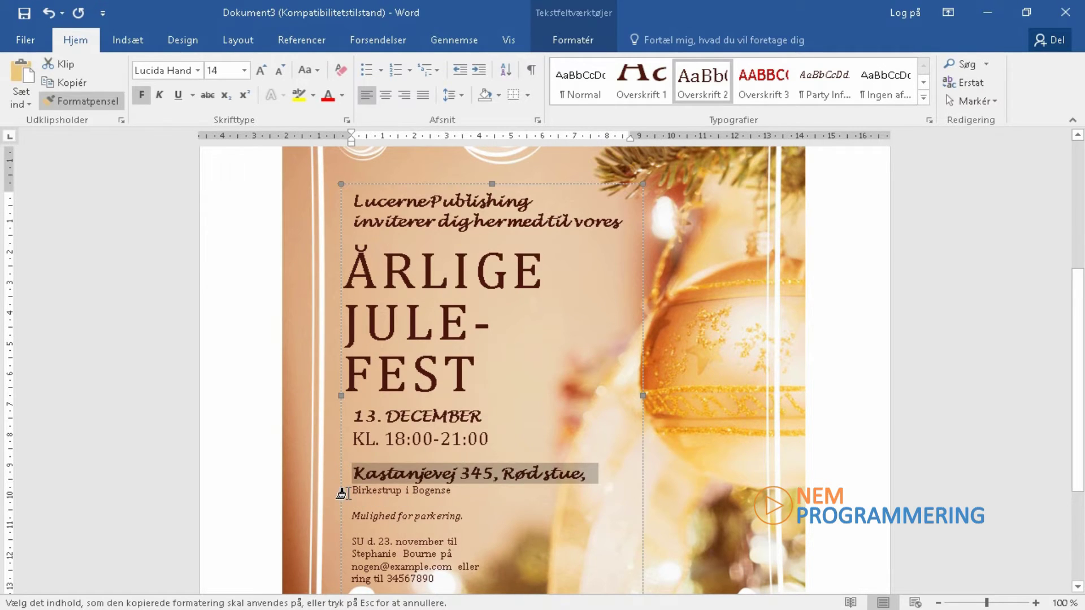
{"action": "left_click_drag", "start_coordinate": [342, 493], "coordinate": [462, 490]}
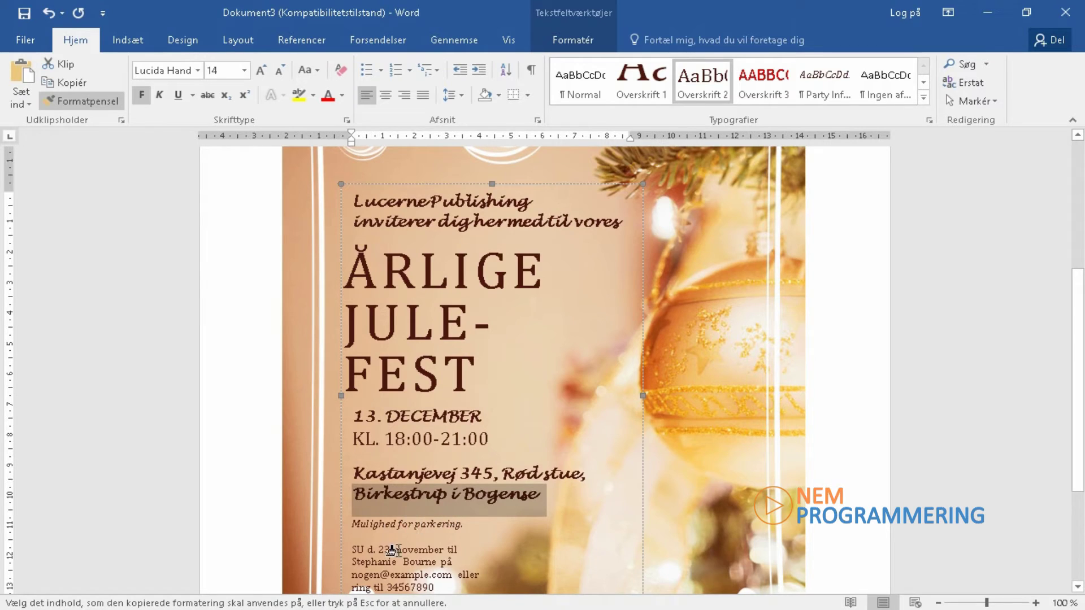
{"action": "left_click", "coordinate": [360, 525]}
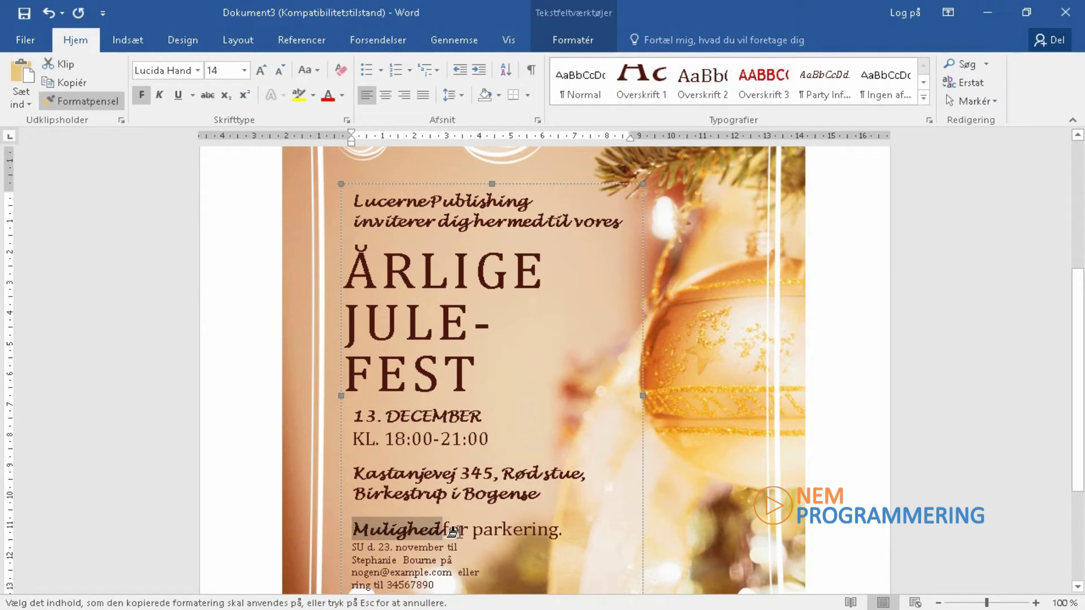
{"action": "left_click", "coordinate": [485, 530]}
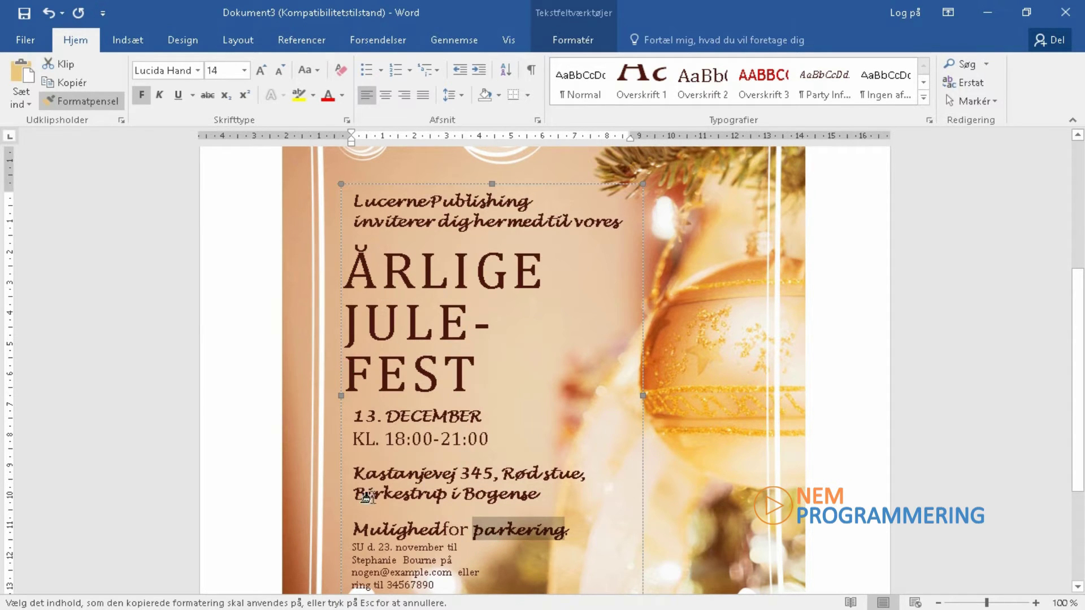
{"action": "left_click_drag", "start_coordinate": [348, 435], "coordinate": [523, 441]}
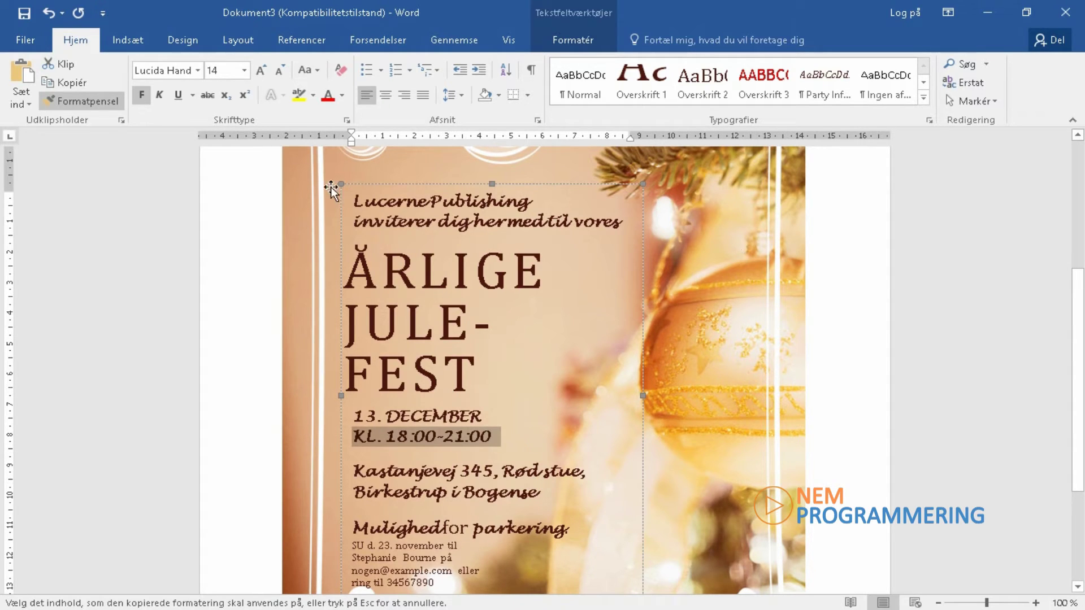
{"action": "left_click", "coordinate": [57, 102]}
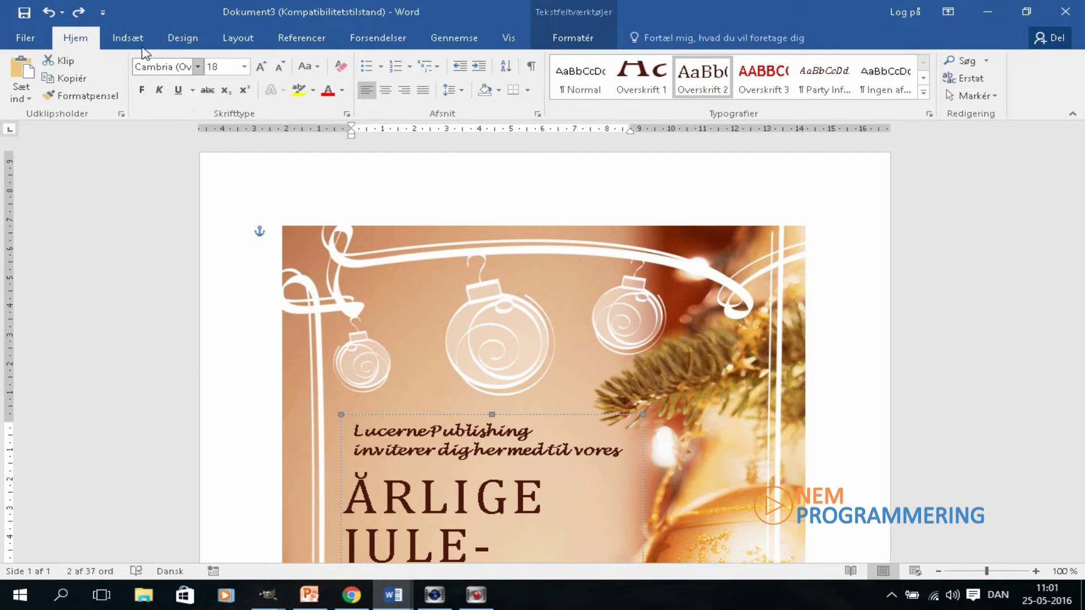
Apply the Gul-orange colour scheme from the Design tab's Farver list
{"action": "left_click", "coordinate": [192, 44]}
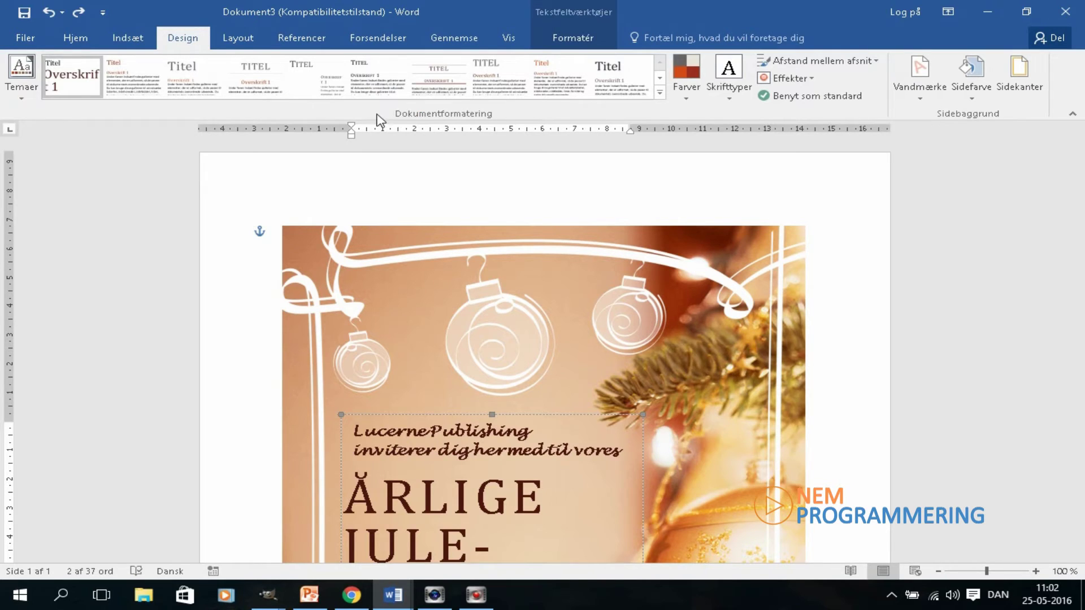
{"action": "left_click", "coordinate": [694, 104]}
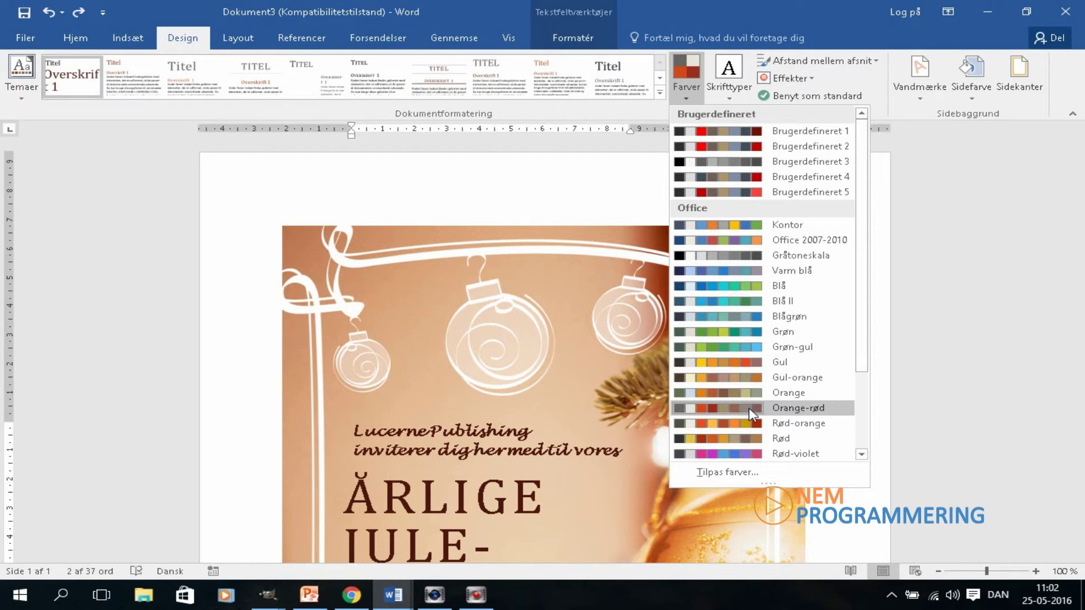
{"action": "left_click", "coordinate": [714, 383]}
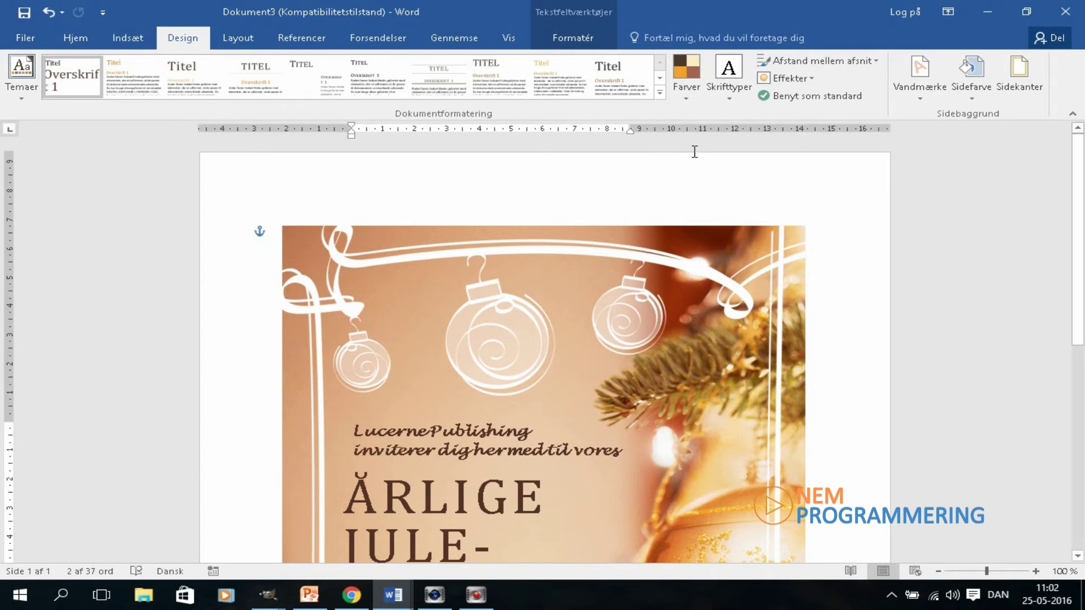
Create and save a custom theme colour set 'jul' with a medium green Farve 2
{"action": "left_click", "coordinate": [686, 93]}
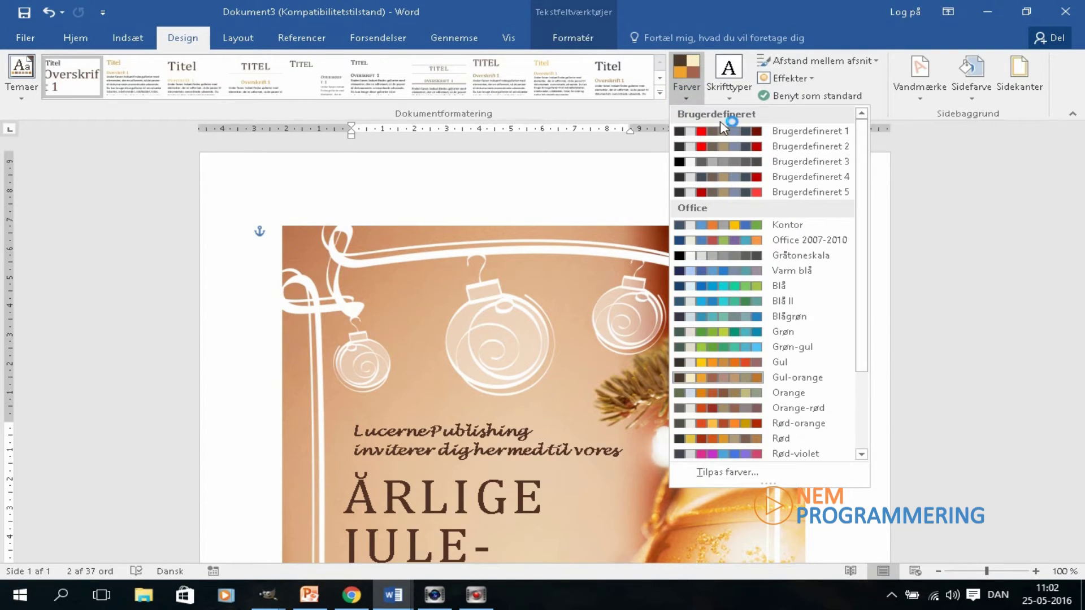
{"action": "left_click", "coordinate": [715, 475]}
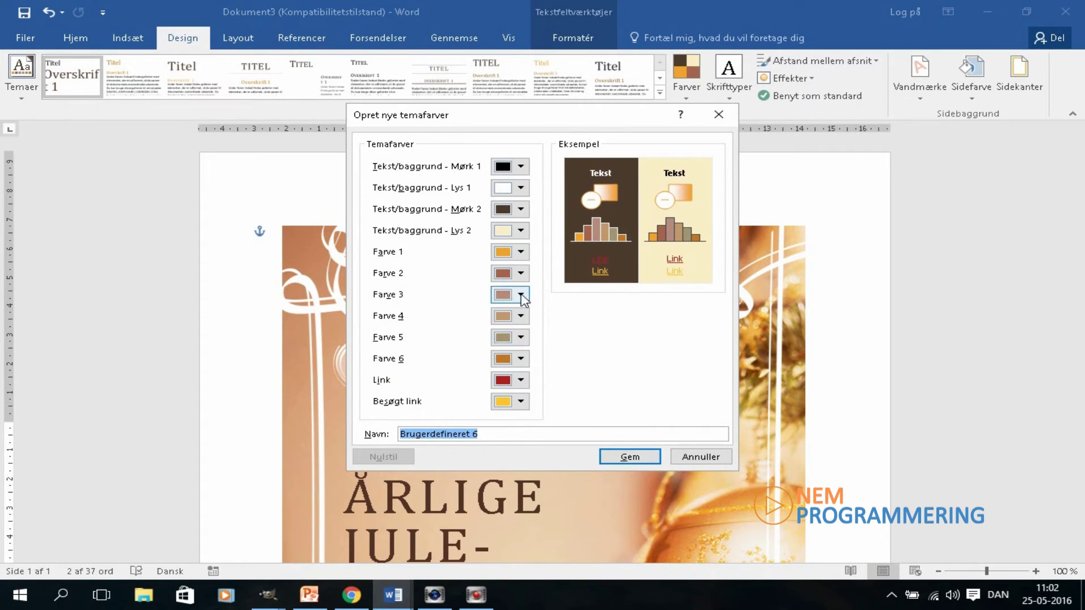
{"action": "left_click", "coordinate": [521, 273]}
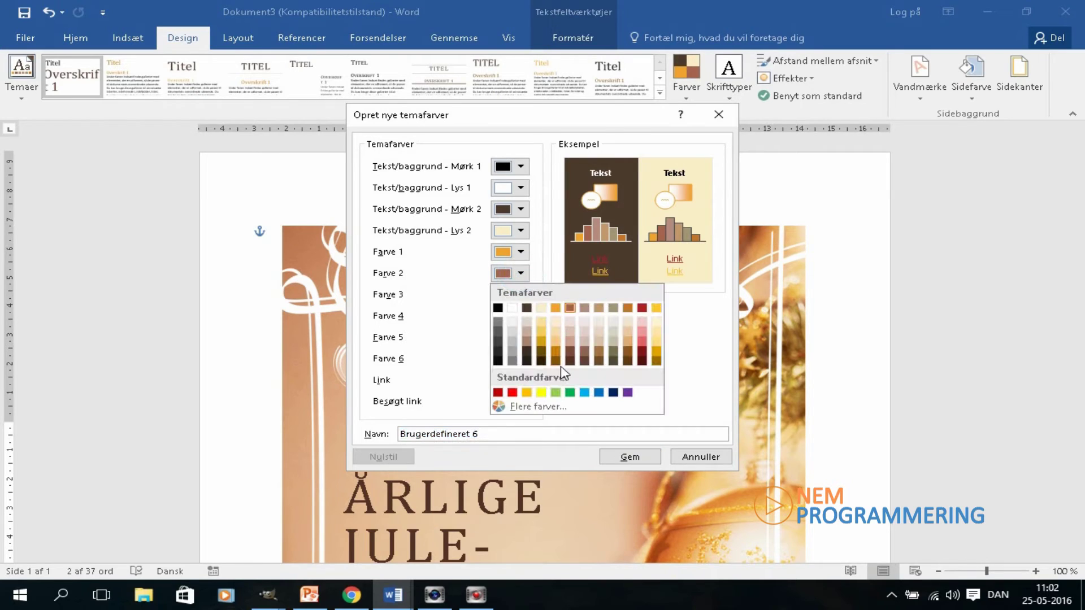
{"action": "left_click", "coordinate": [557, 408]}
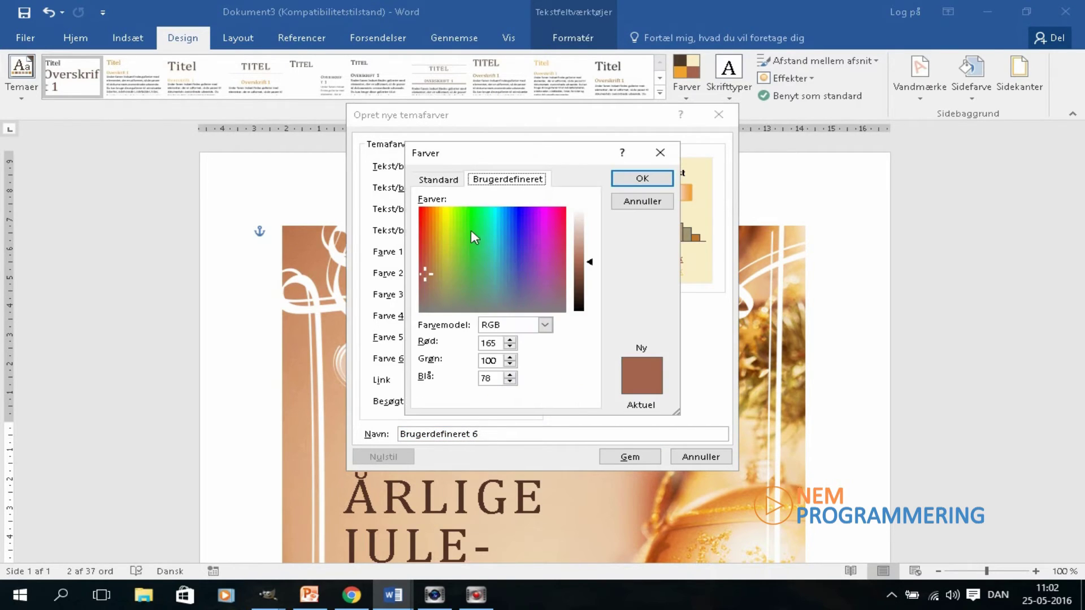
{"action": "left_click", "coordinate": [478, 276]}
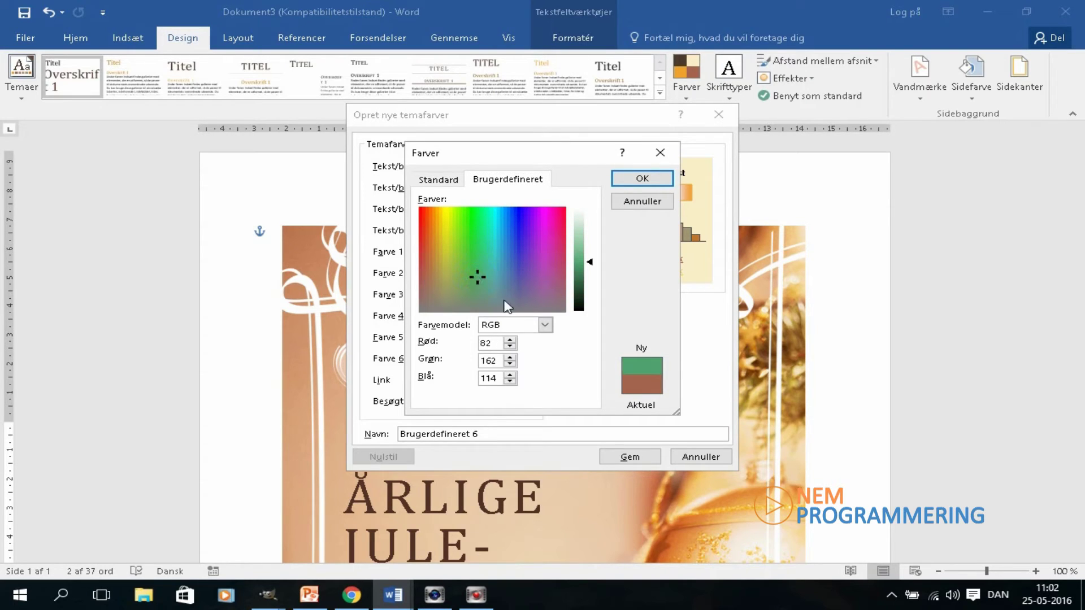
{"action": "left_click", "coordinate": [642, 179]}
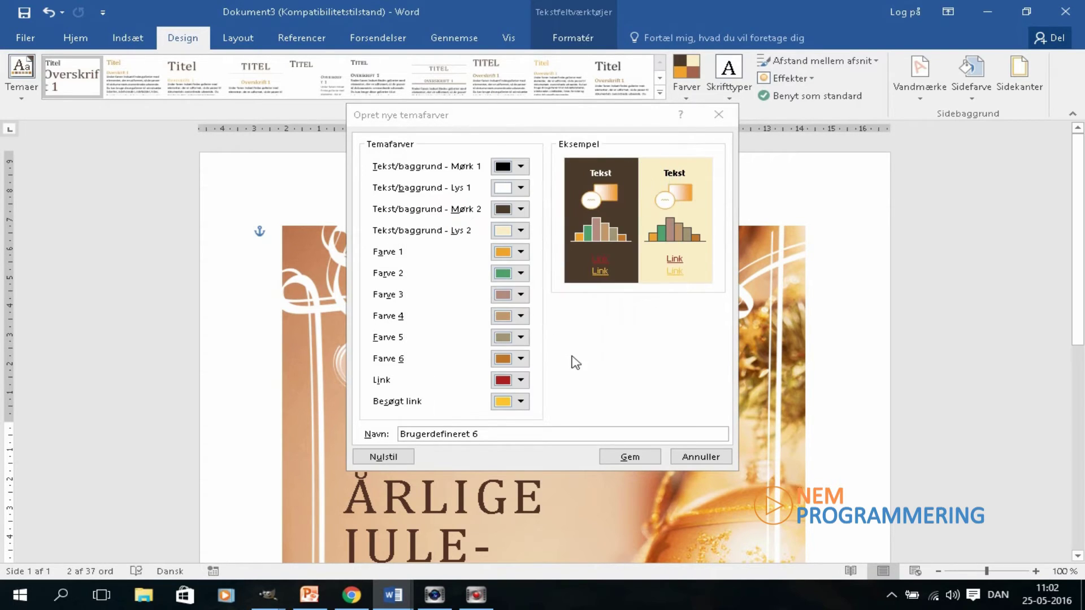
{"action": "left_click", "coordinate": [478, 434]}
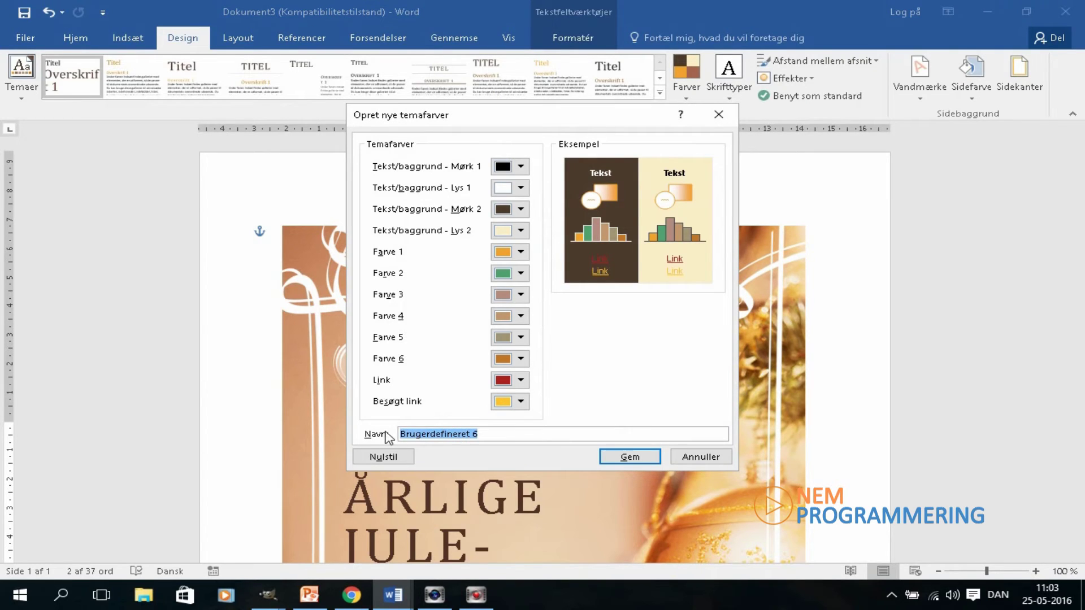
{"action": "type", "text": "jul"}
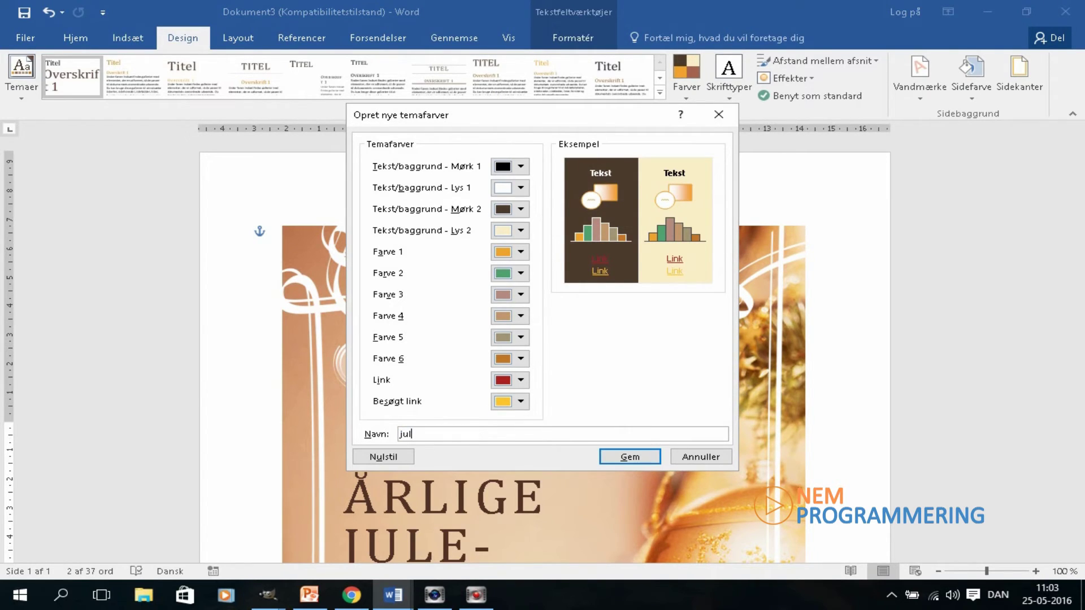
{"action": "left_click", "coordinate": [635, 456]}
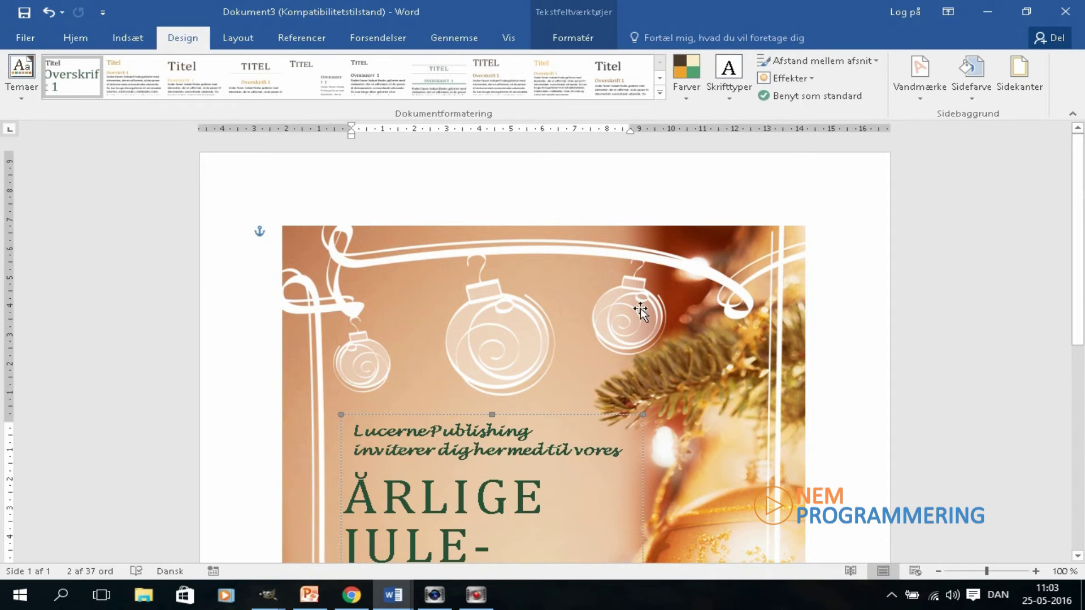
Try the Facet and Integral themes on the invitation, undoing the last theme change
{"action": "left_click", "coordinate": [24, 100]}
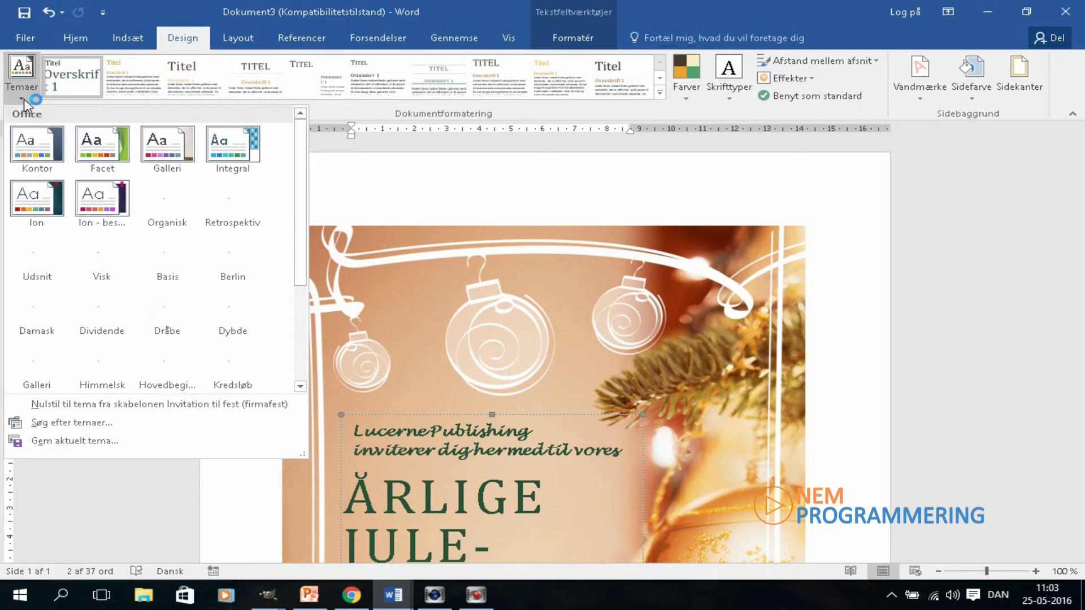
{"action": "mouse_move", "coordinate": [298, 152]}
{"action": "left_mouse_down"}
{"action": "mouse_move", "coordinate": [299, 220]}
{"action": "mouse_move", "coordinate": [299, 121]}
{"action": "left_mouse_up"}
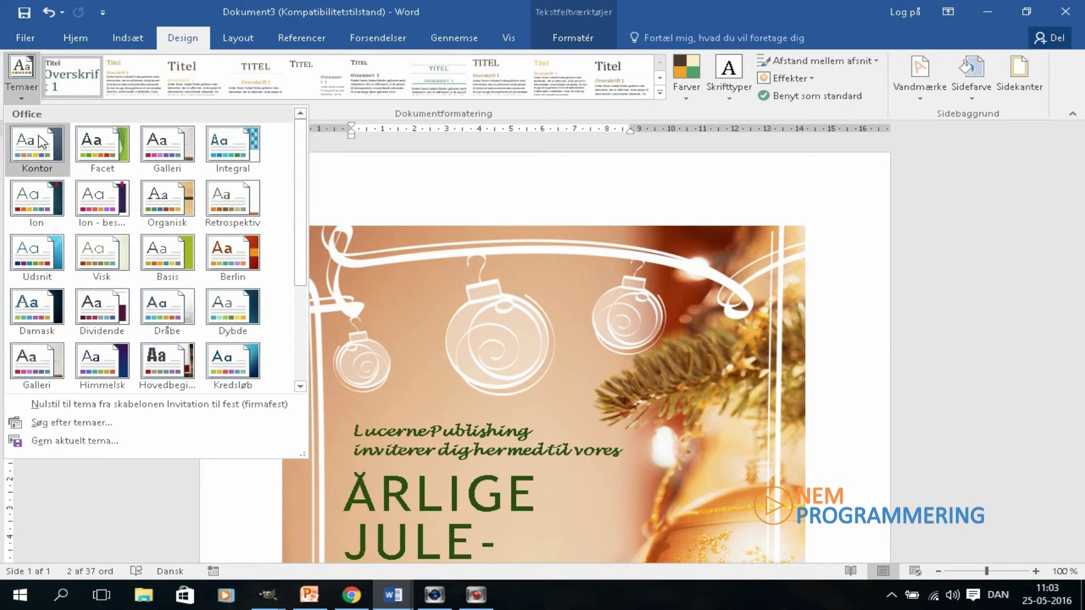
{"action": "left_click", "coordinate": [105, 151]}
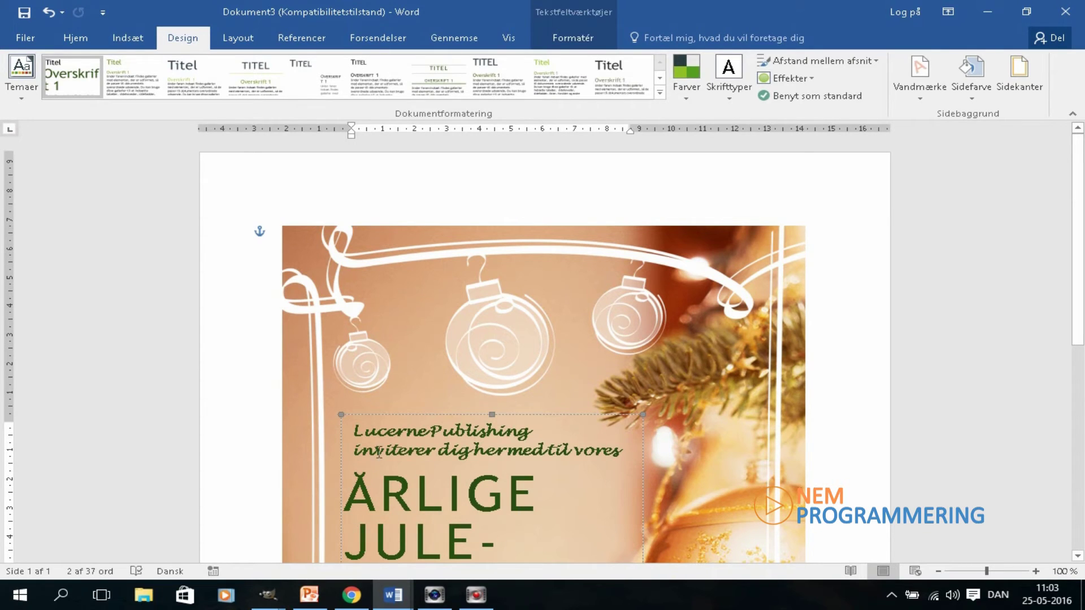
{"action": "left_click_drag", "start_coordinate": [368, 431], "coordinate": [495, 462]}
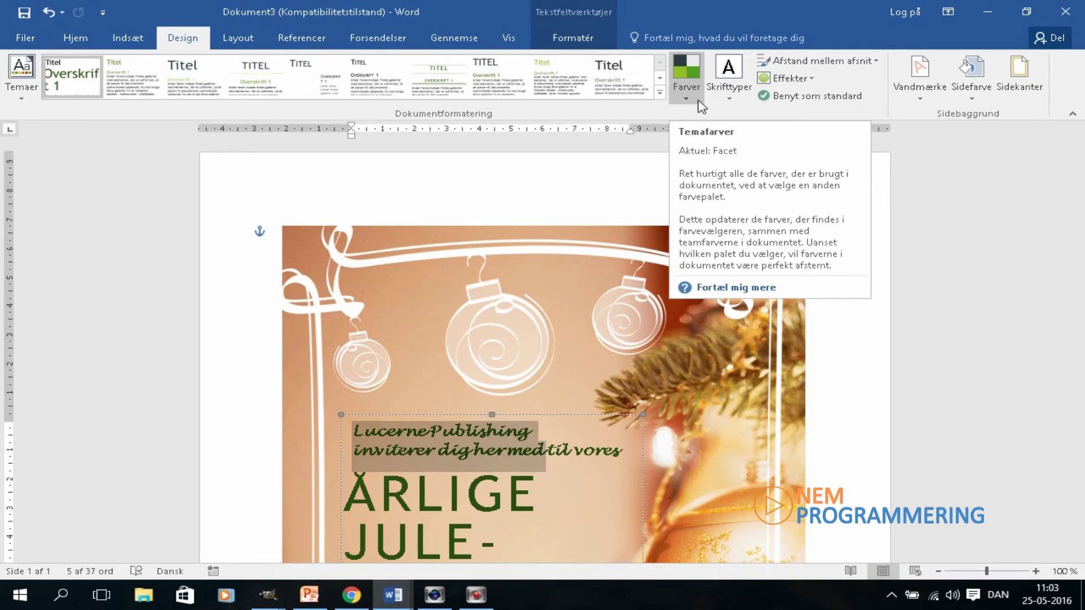
{"action": "left_click", "coordinate": [731, 100]}
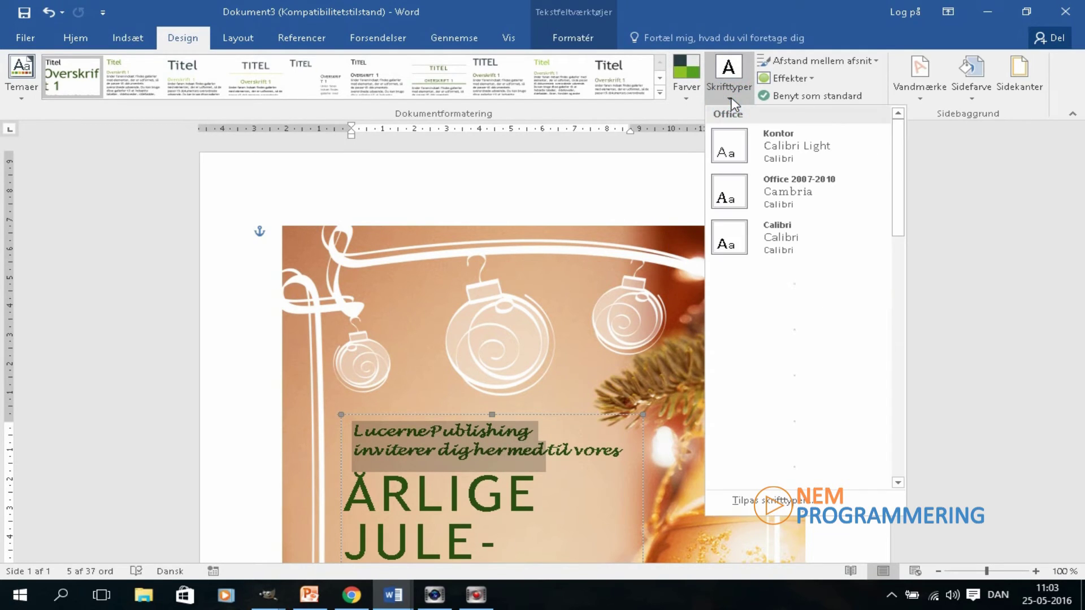
{"action": "left_click", "coordinate": [562, 201]}
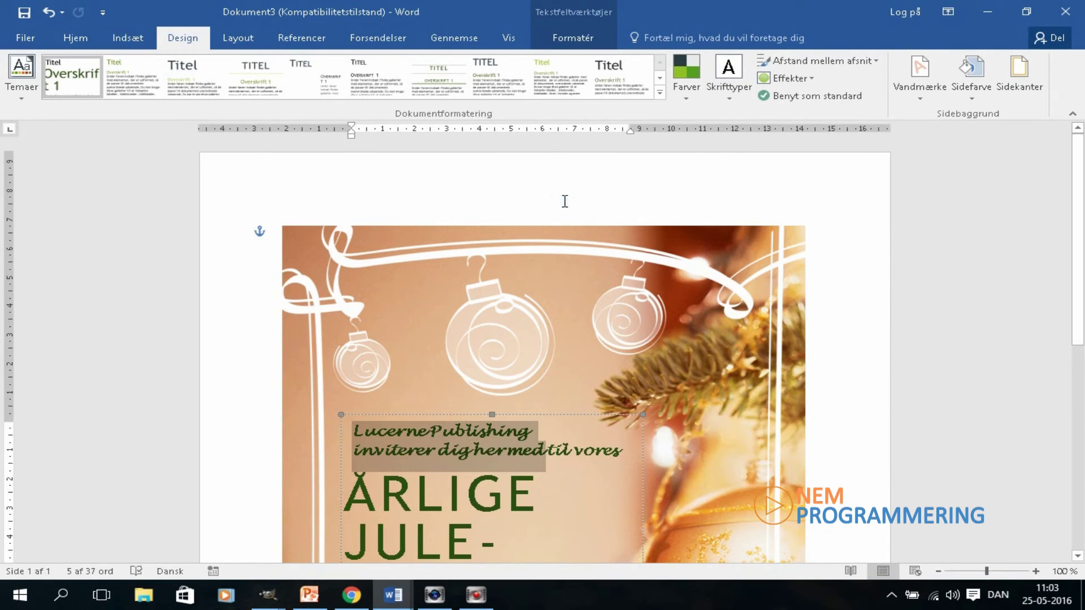
{"action": "left_click", "coordinate": [24, 96]}
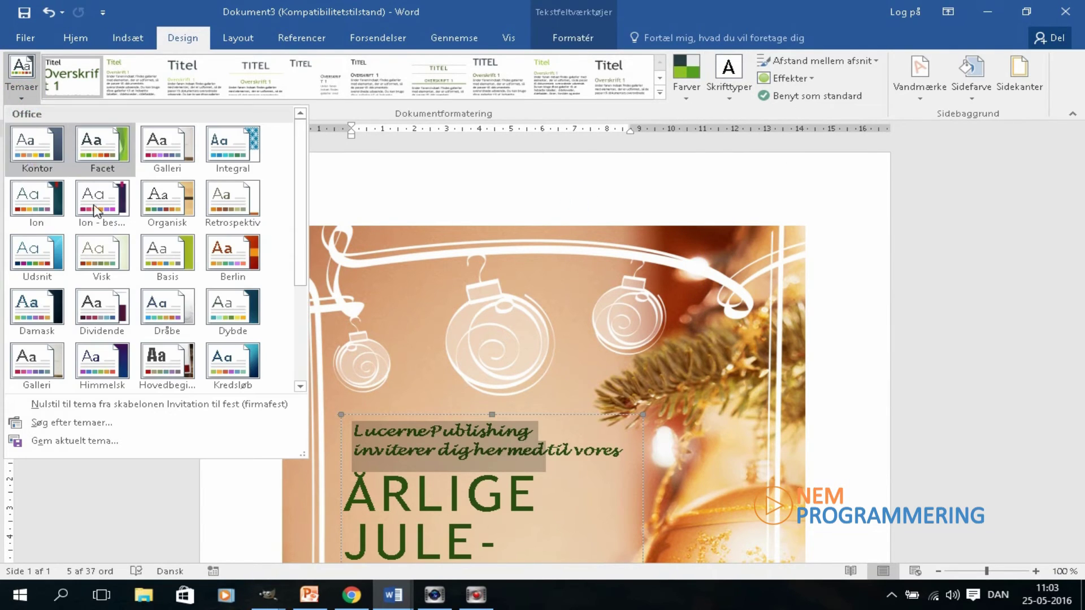
{"action": "left_click", "coordinate": [241, 155]}
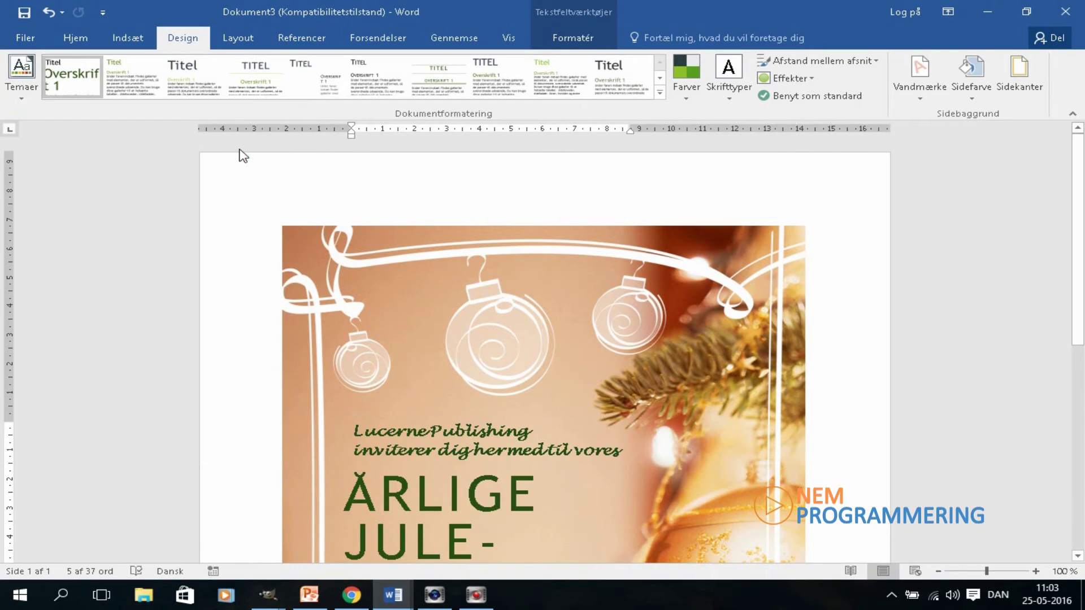
{"action": "key", "text": "ctrl+z"}
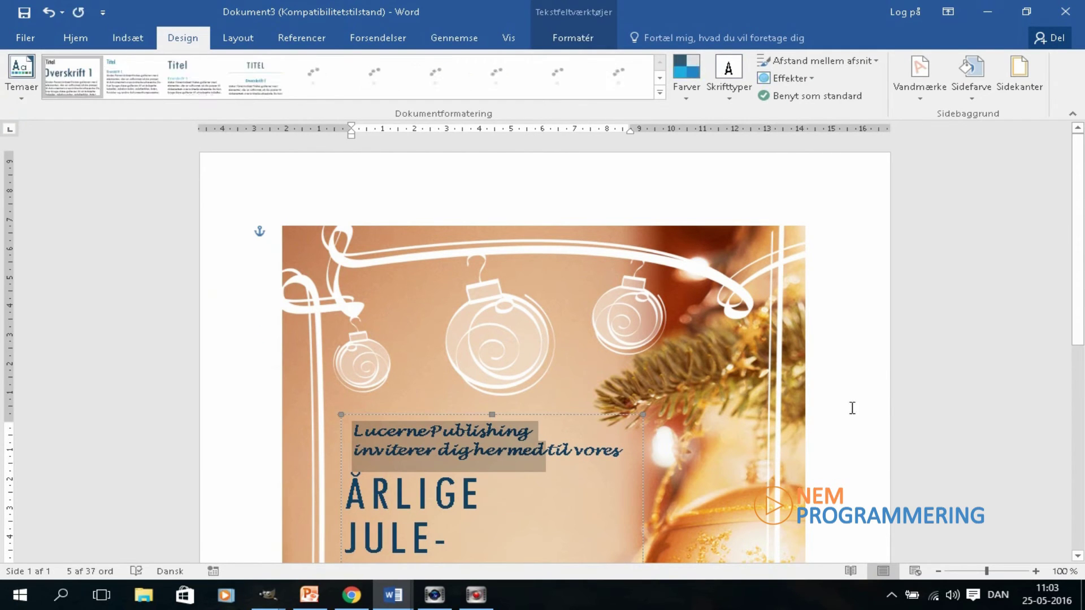
Create a new blank document, Dokument5, from Filer > Ny
{"action": "scroll", "coordinate": [1078, 250], "scroll_direction": "down", "scroll_amount": 5}
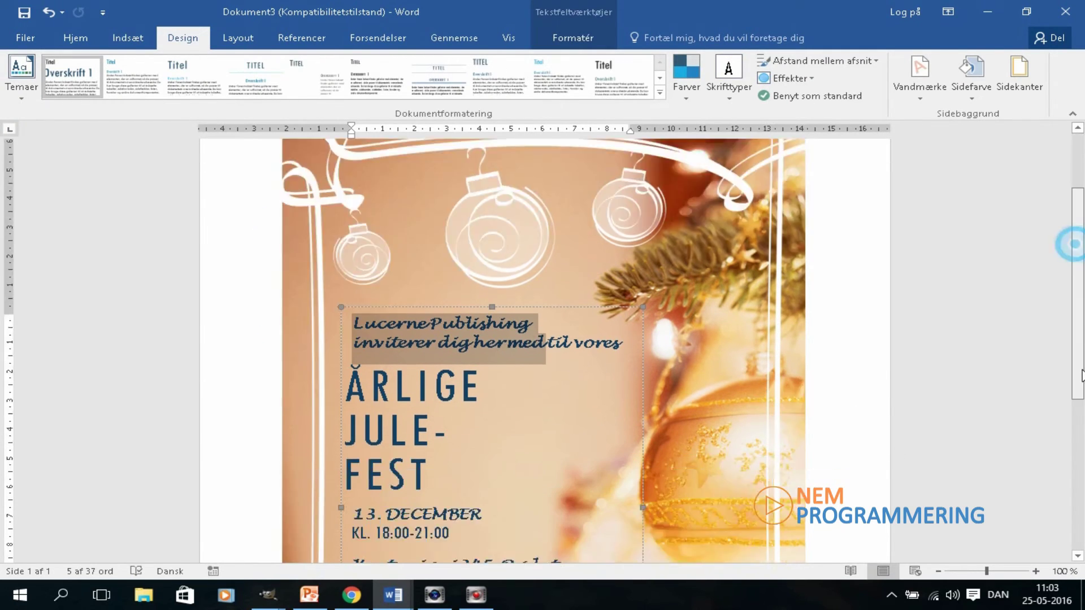
{"action": "left_click", "coordinate": [22, 76]}
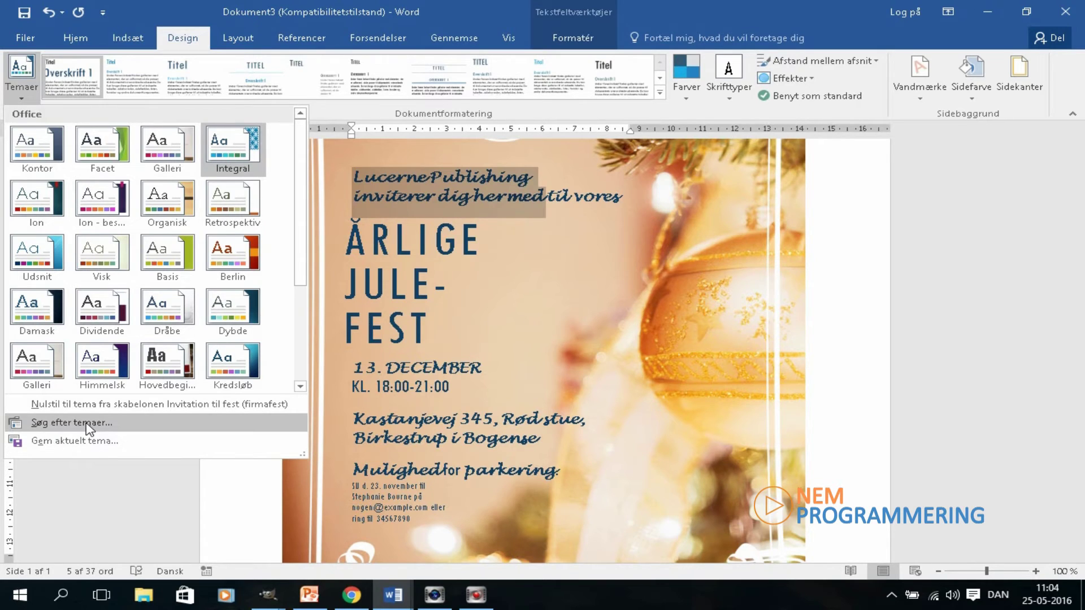
{"action": "left_click", "coordinate": [25, 35]}
{"action": "left_click", "coordinate": [46, 104]}
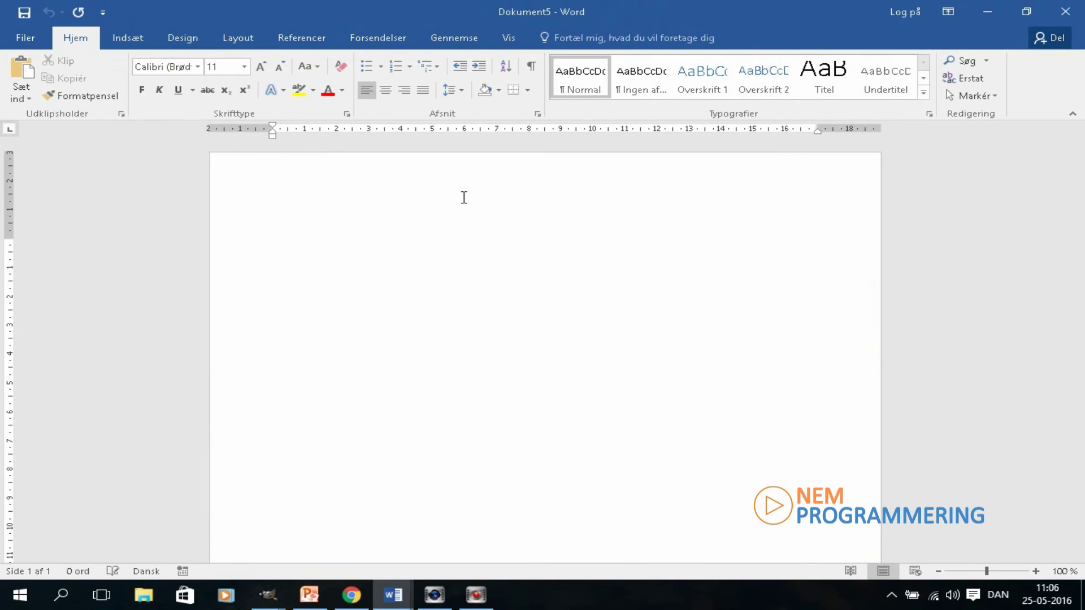
Apply the diagonal KLADDE1 preset watermark from the Design tab's Vandmærke gallery
{"action": "left_click", "coordinate": [181, 39]}
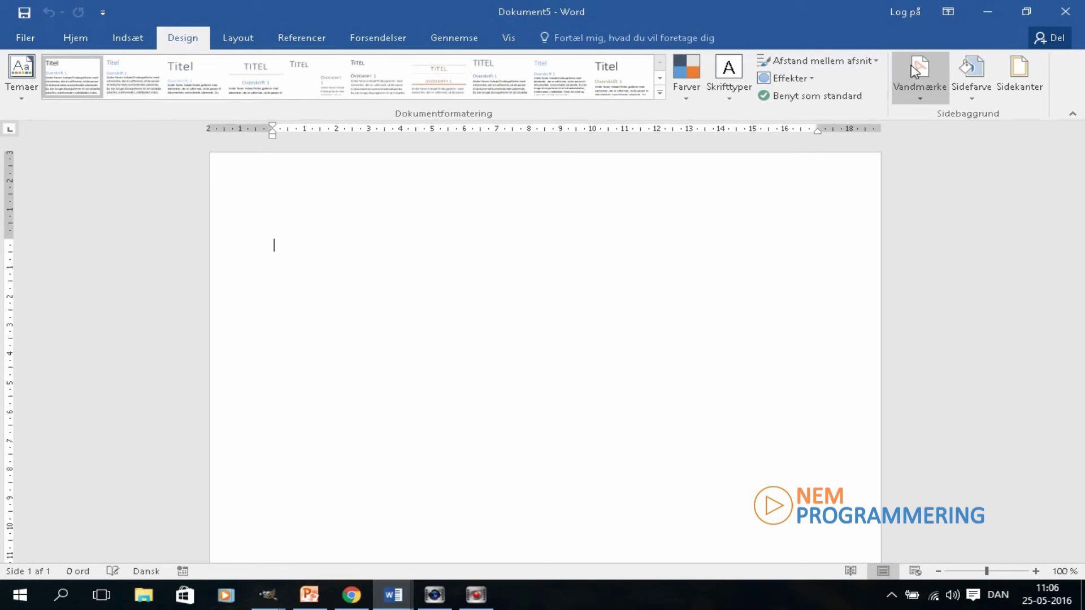
{"action": "left_click", "coordinate": [1012, 101]}
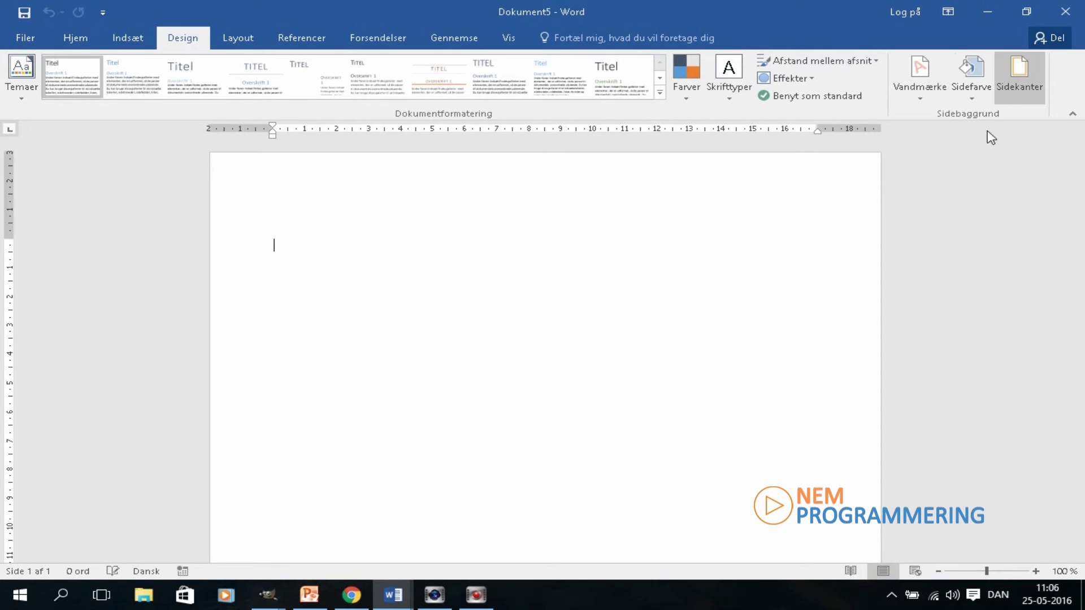
{"action": "left_click", "coordinate": [923, 97]}
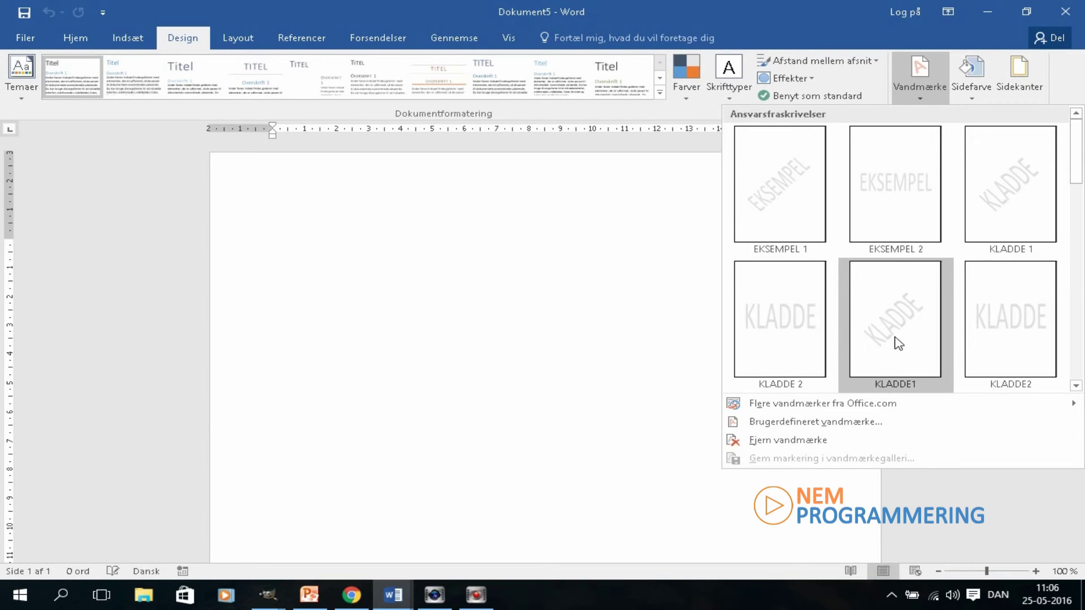
{"action": "left_click", "coordinate": [894, 337]}
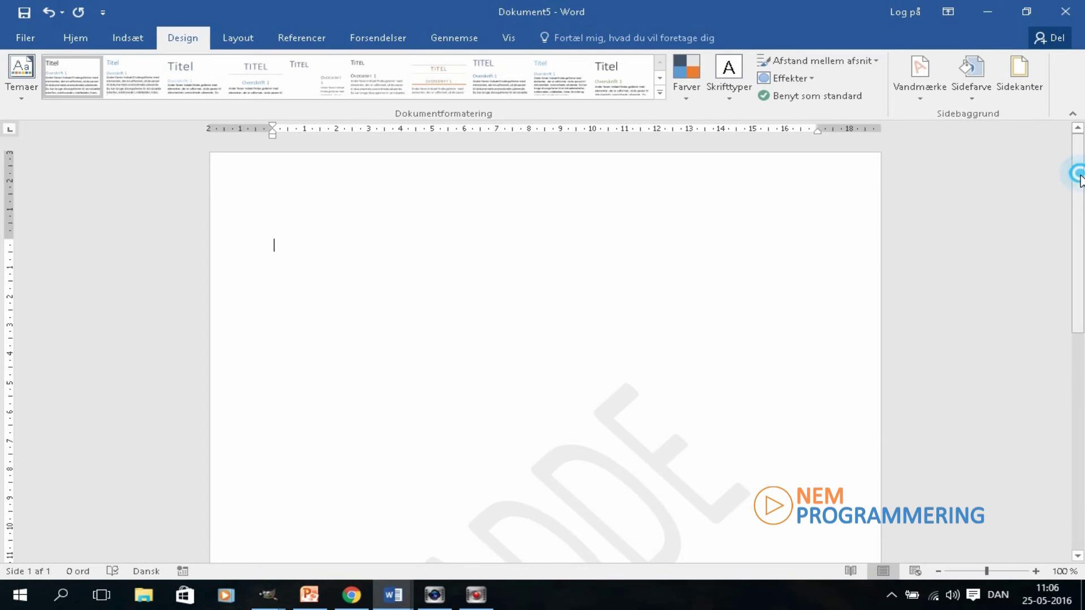
{"action": "left_click_drag", "start_coordinate": [1077, 169], "coordinate": [1076, 294]}
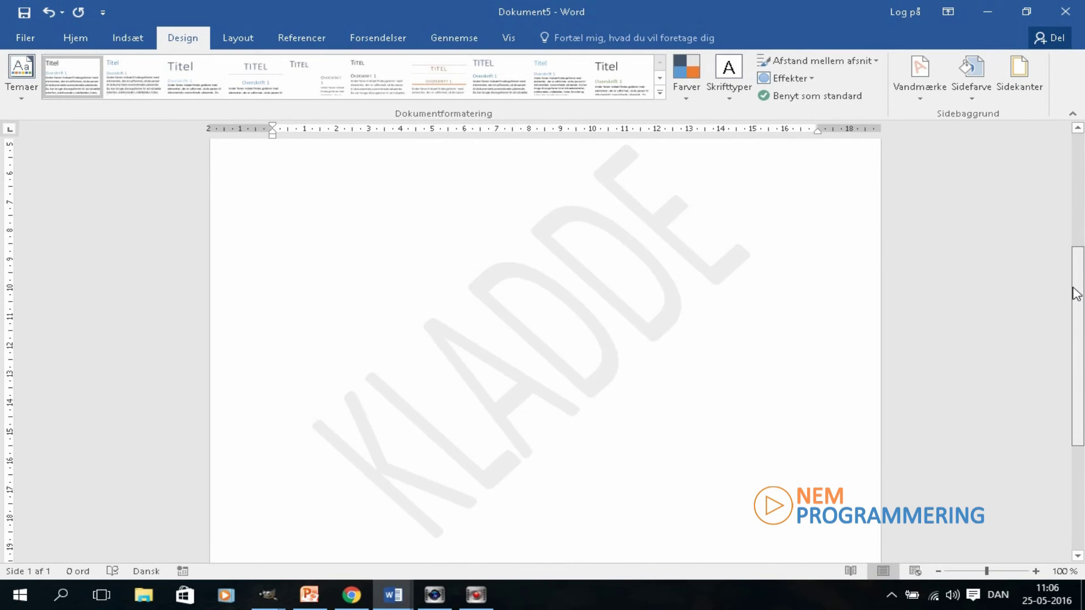
{"action": "left_click", "coordinate": [449, 322]}
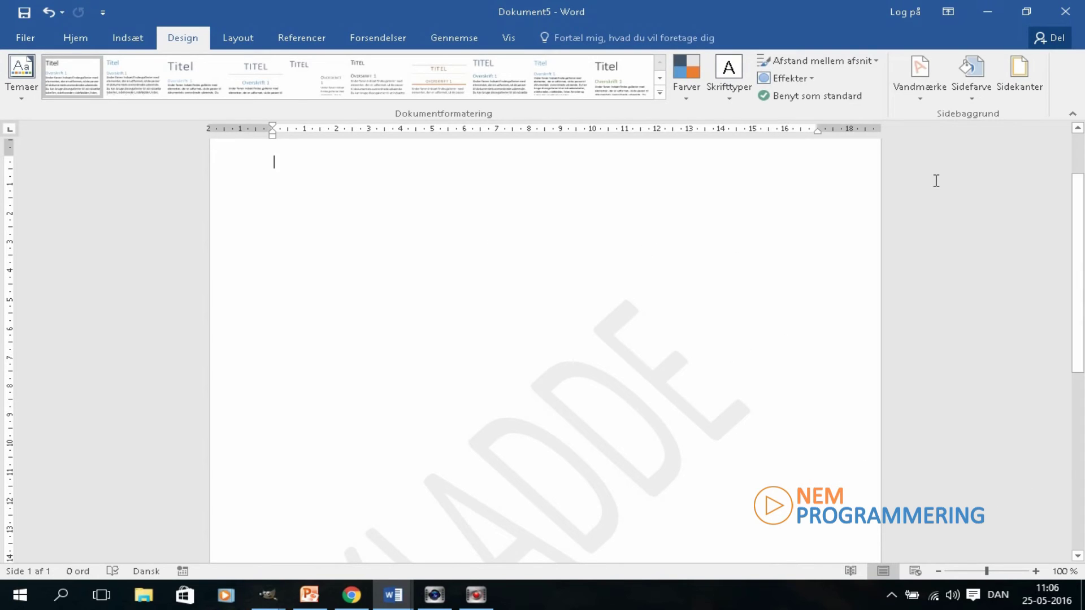
Remove the KLADDE watermark, then reopen the Vandmærke gallery and scroll down to the Vigtigt presets
{"action": "left_click", "coordinate": [919, 93]}
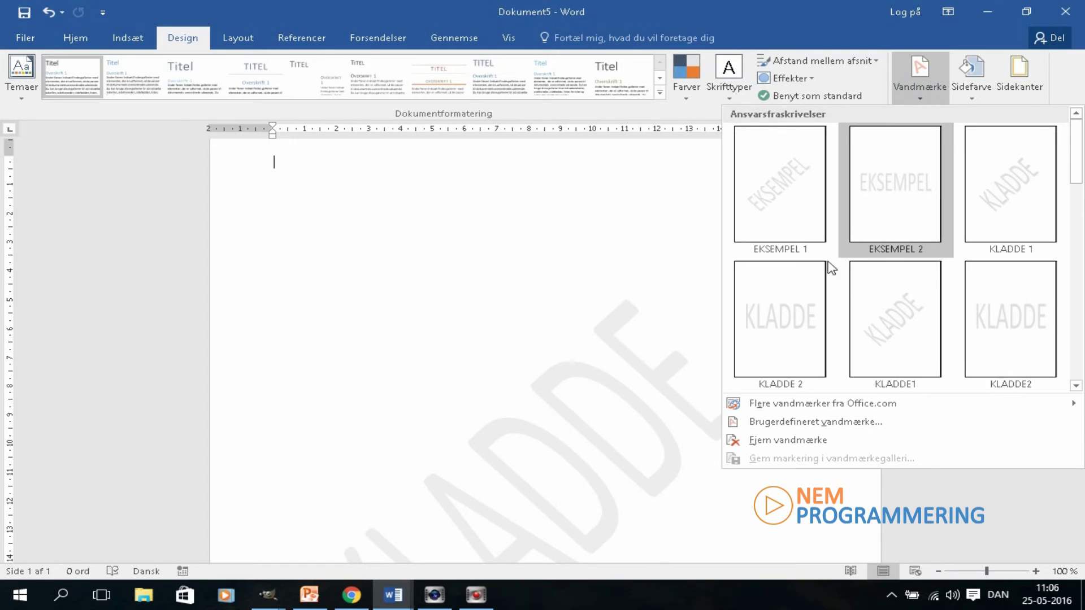
{"action": "left_click", "coordinate": [767, 441]}
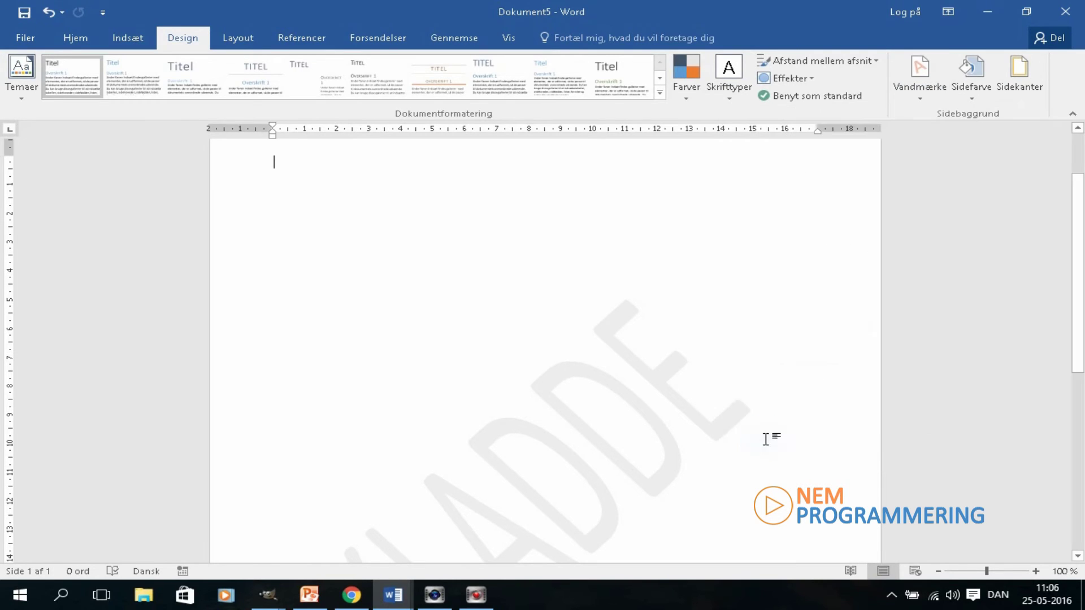
{"action": "left_click", "coordinate": [921, 91]}
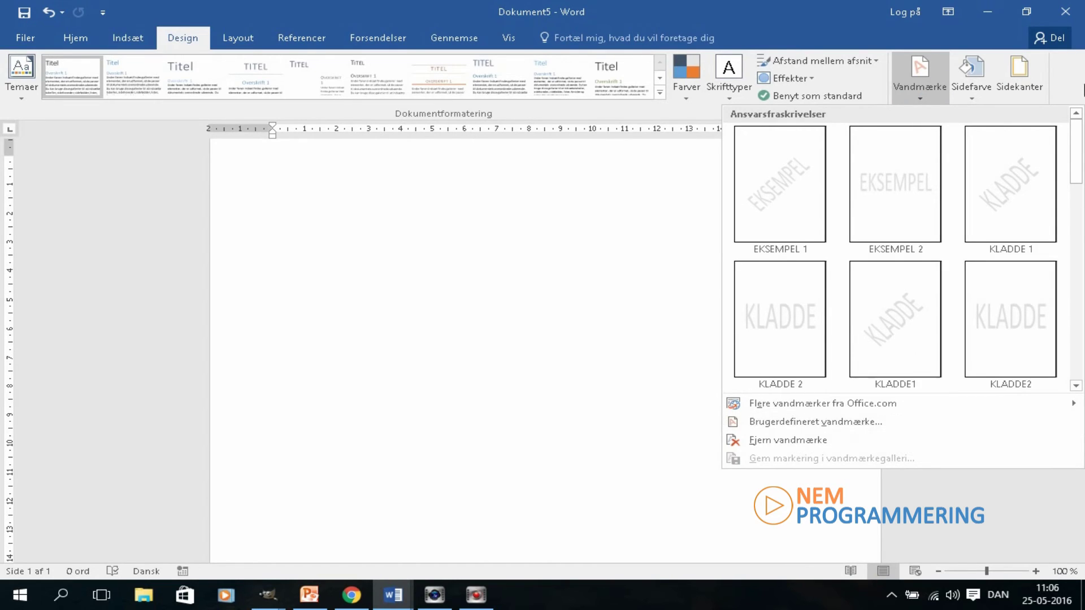
{"action": "left_click_drag", "start_coordinate": [1075, 136], "coordinate": [1079, 353]}
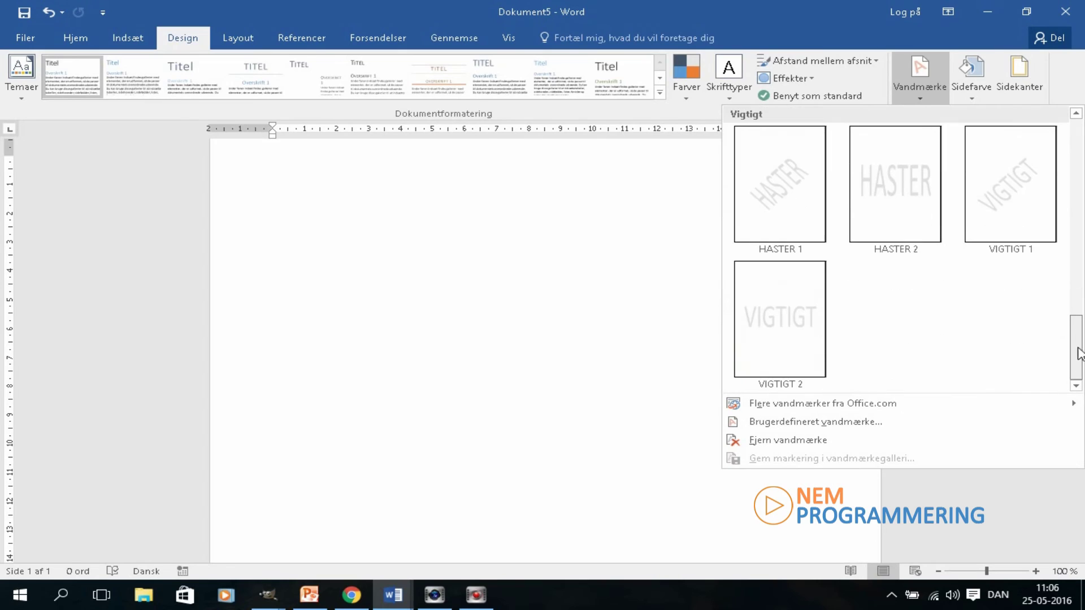
In the custom watermark settings, choose a picture watermark at 100% scale
{"action": "left_click", "coordinate": [769, 422]}
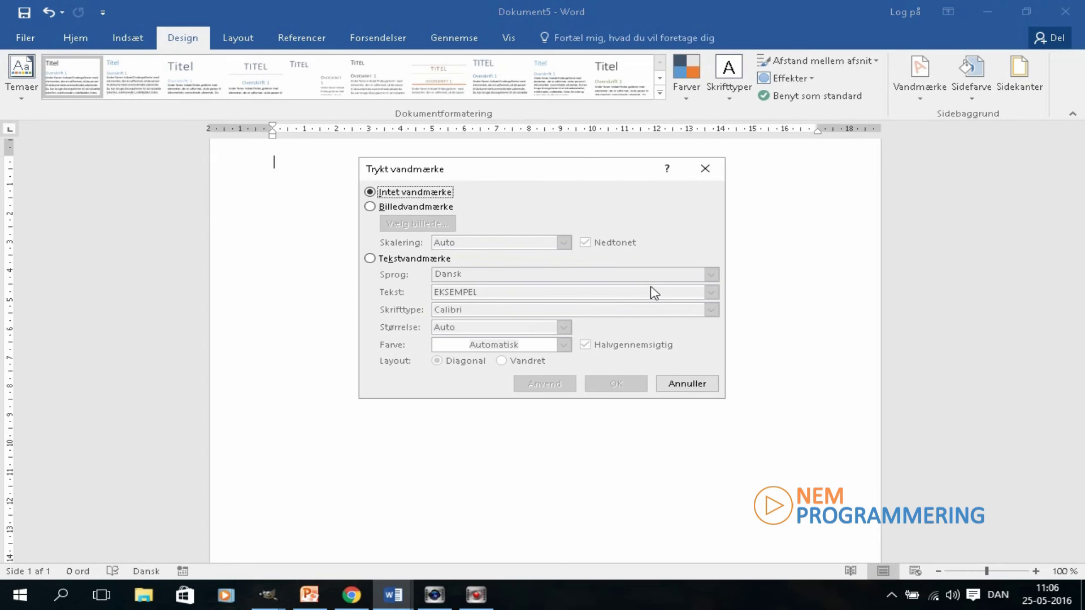
{"action": "left_click", "coordinate": [371, 207]}
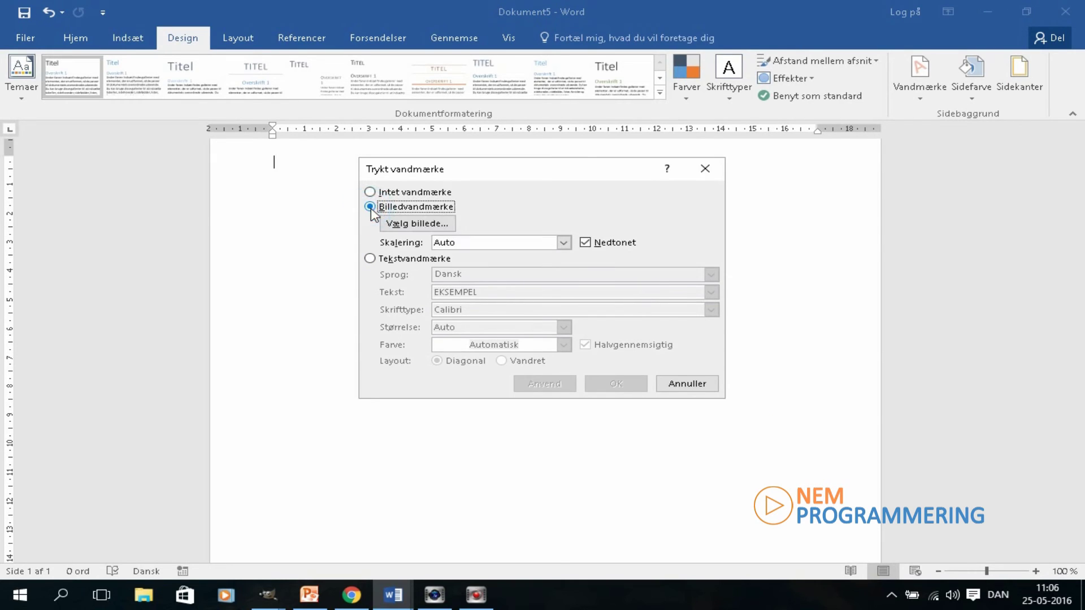
{"action": "left_click", "coordinate": [434, 225]}
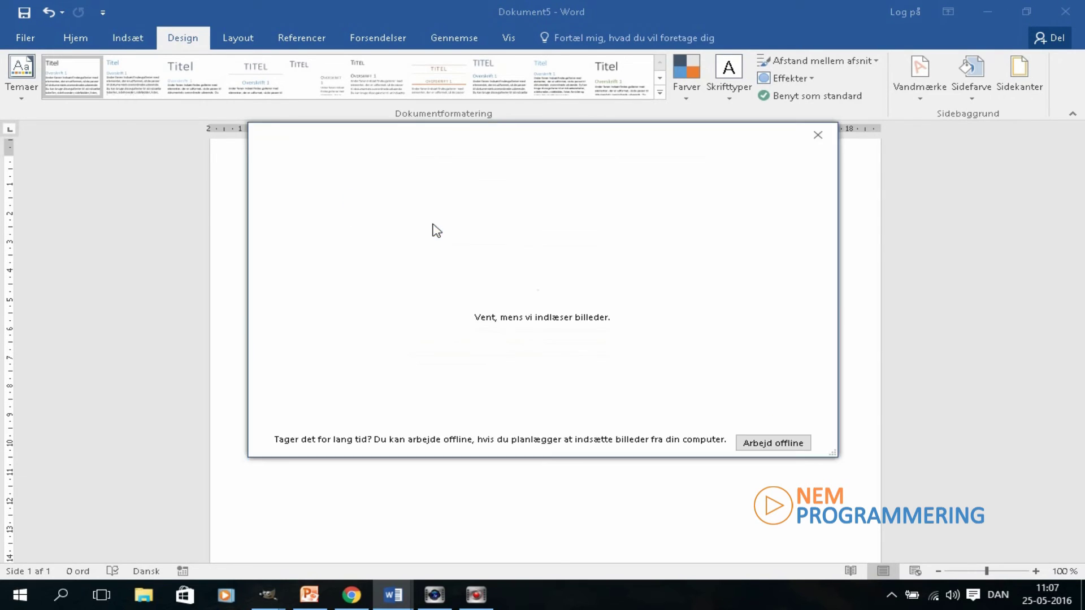
{"action": "key", "text": "Escape"}
{"action": "left_click", "coordinate": [563, 242]}
{"action": "left_click", "coordinate": [464, 294]}
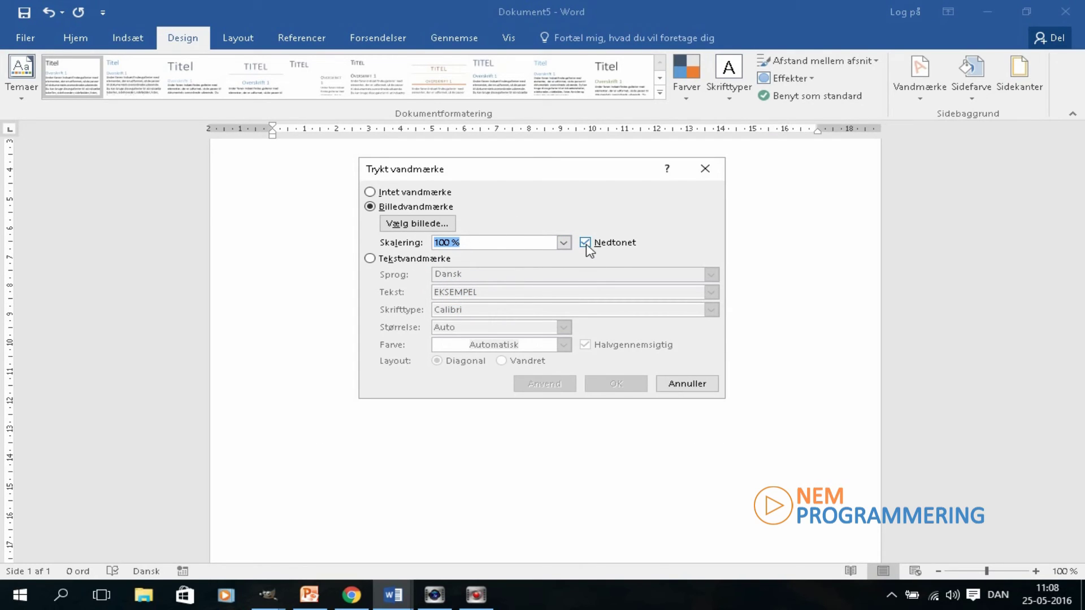
Insert the photo 20151231_201338 (1).jpg as the watermark picture and apply it to the page
{"action": "left_click", "coordinate": [419, 224]}
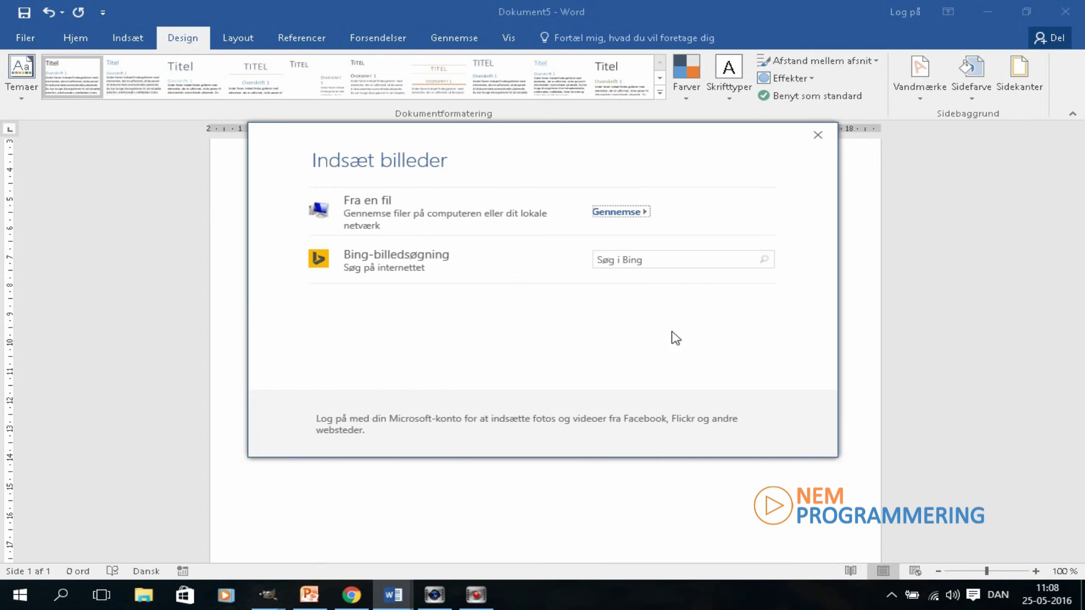
{"action": "left_click", "coordinate": [637, 212]}
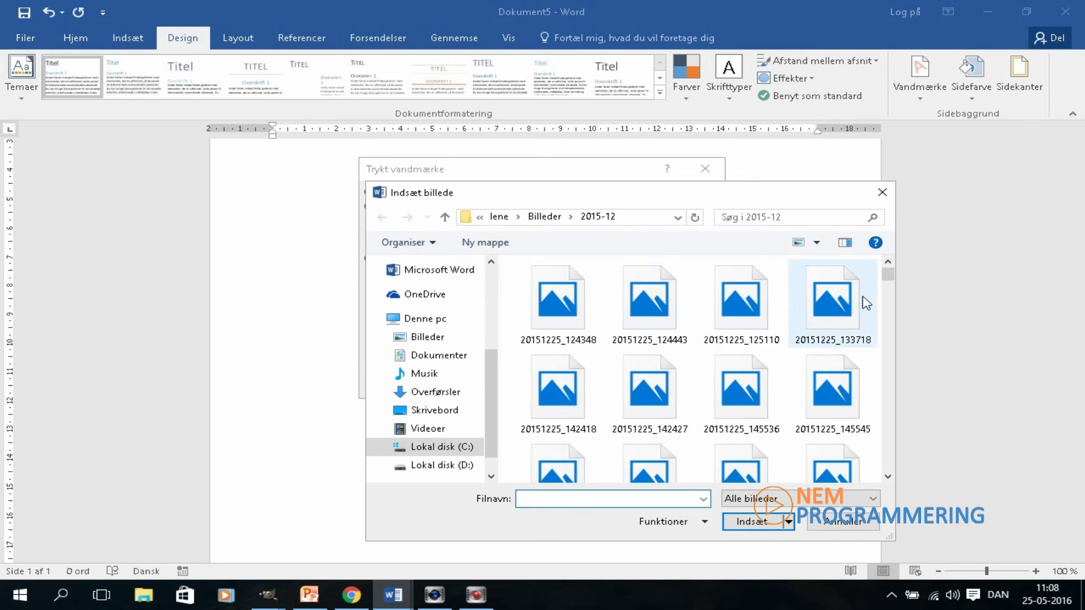
{"action": "left_click_drag", "start_coordinate": [890, 281], "coordinate": [893, 305]}
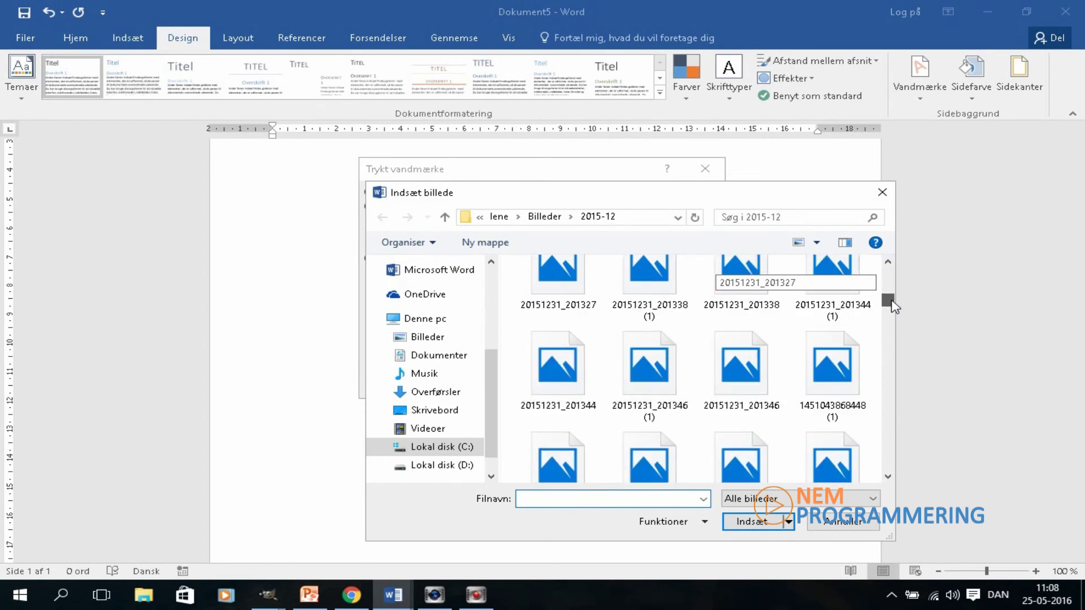
{"action": "left_click", "coordinate": [645, 311]}
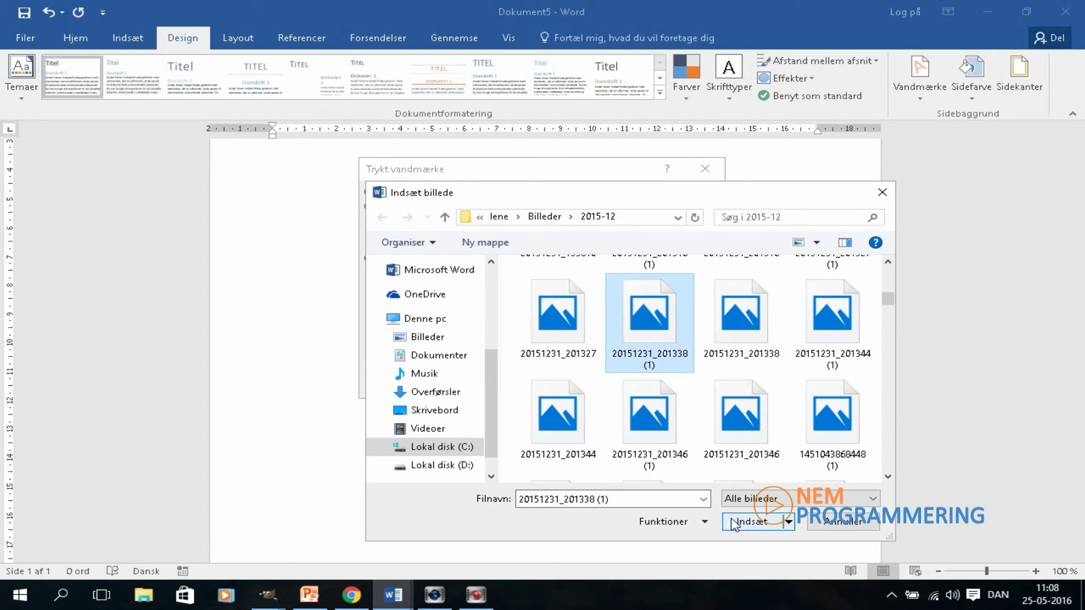
{"action": "left_click", "coordinate": [751, 522]}
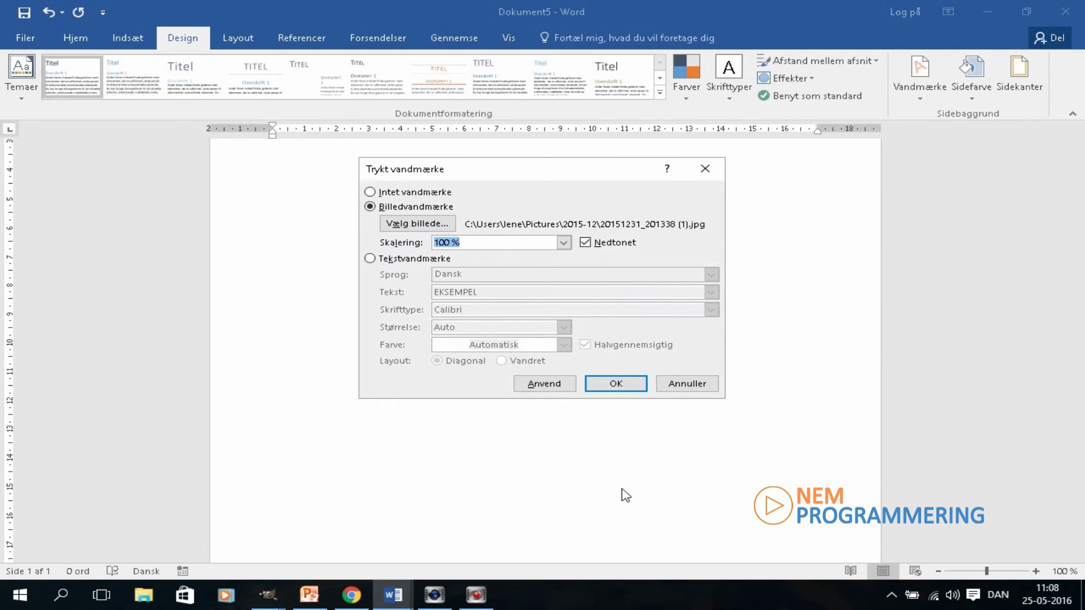
{"action": "left_click", "coordinate": [620, 388]}
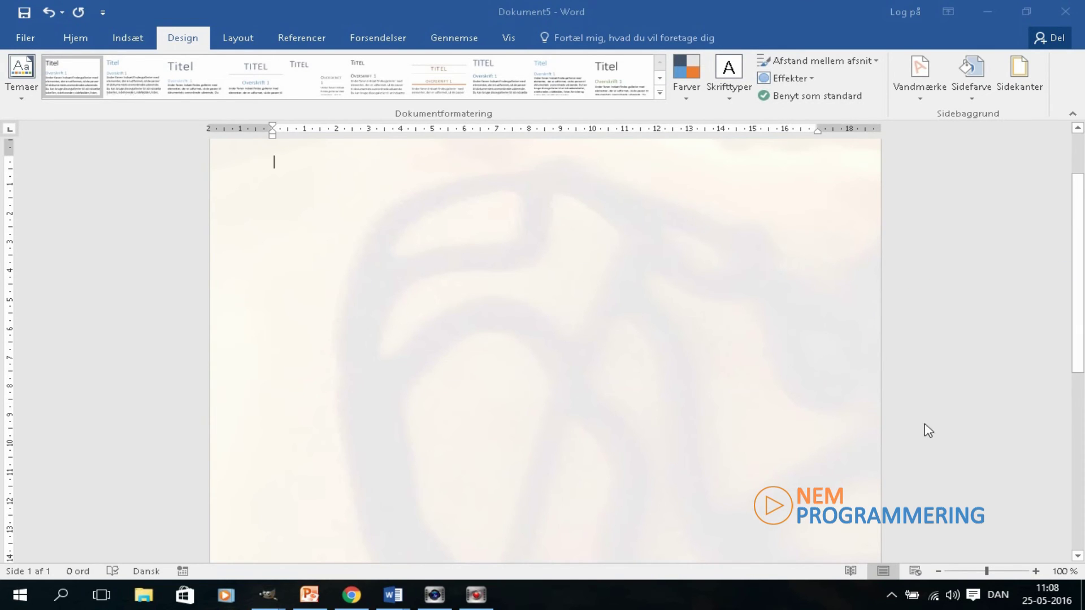
Remove the picture watermark with Fjern vandmærke, leaving the page plain white
{"action": "left_click_drag", "start_coordinate": [1076, 245], "coordinate": [1082, 493]}
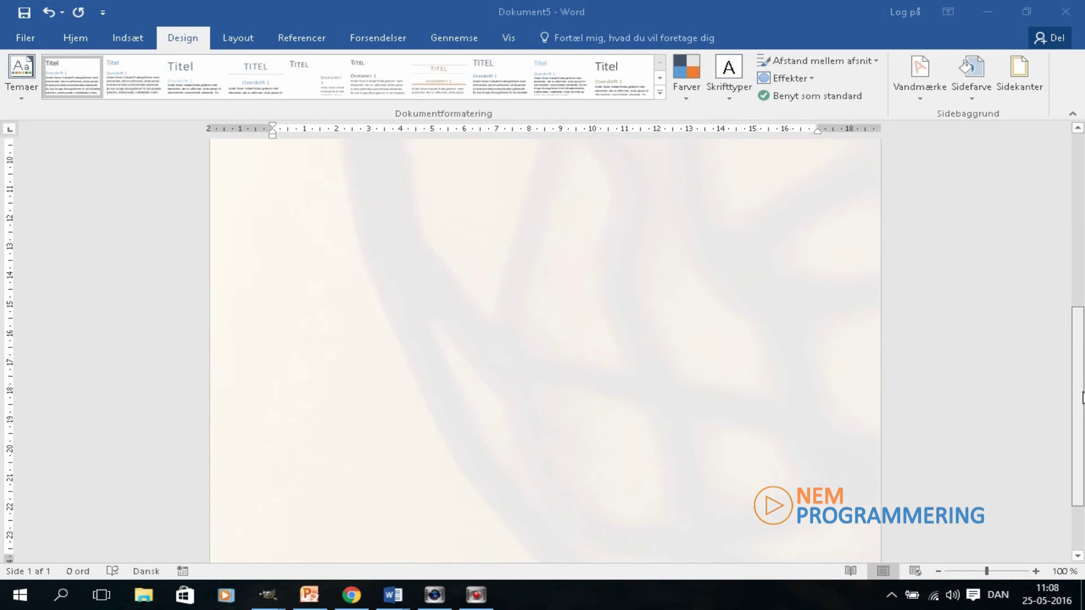
{"action": "left_click_drag", "start_coordinate": [1083, 399], "coordinate": [1080, 114]}
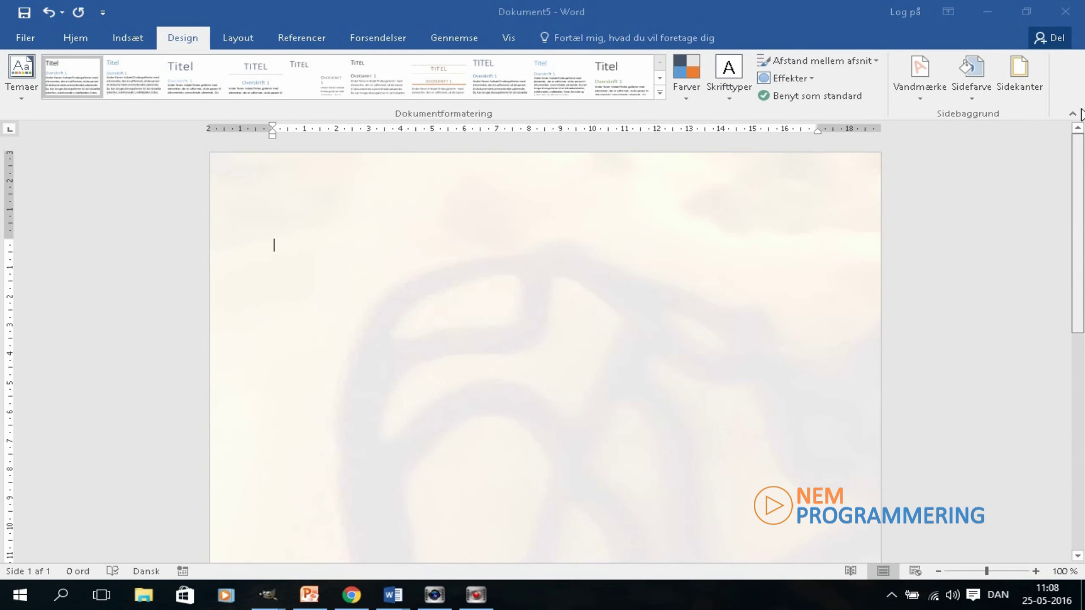
{"action": "left_click", "coordinate": [926, 102]}
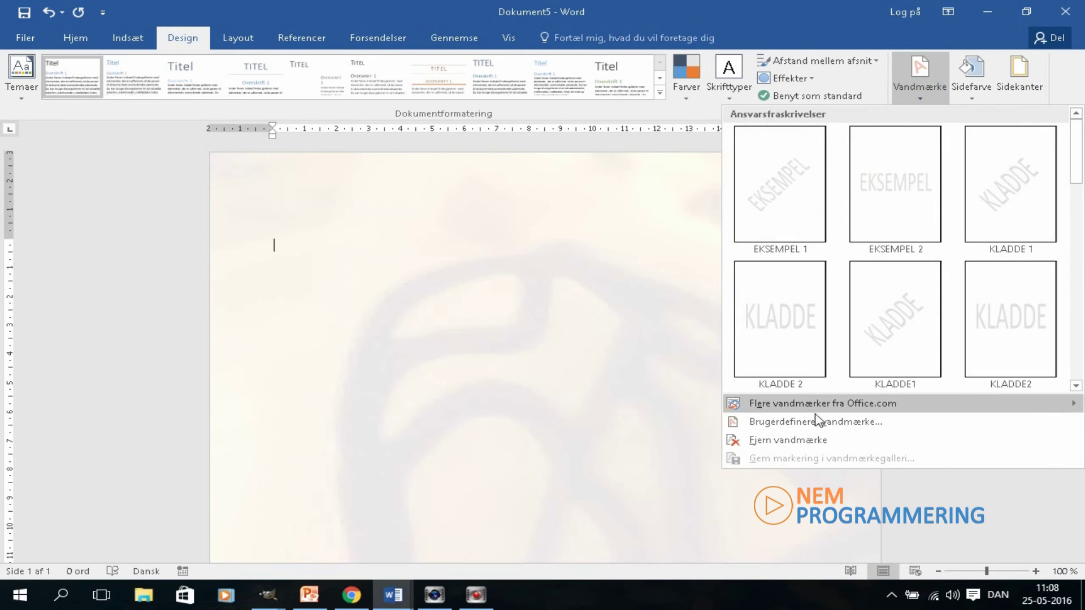
{"action": "left_click", "coordinate": [788, 441]}
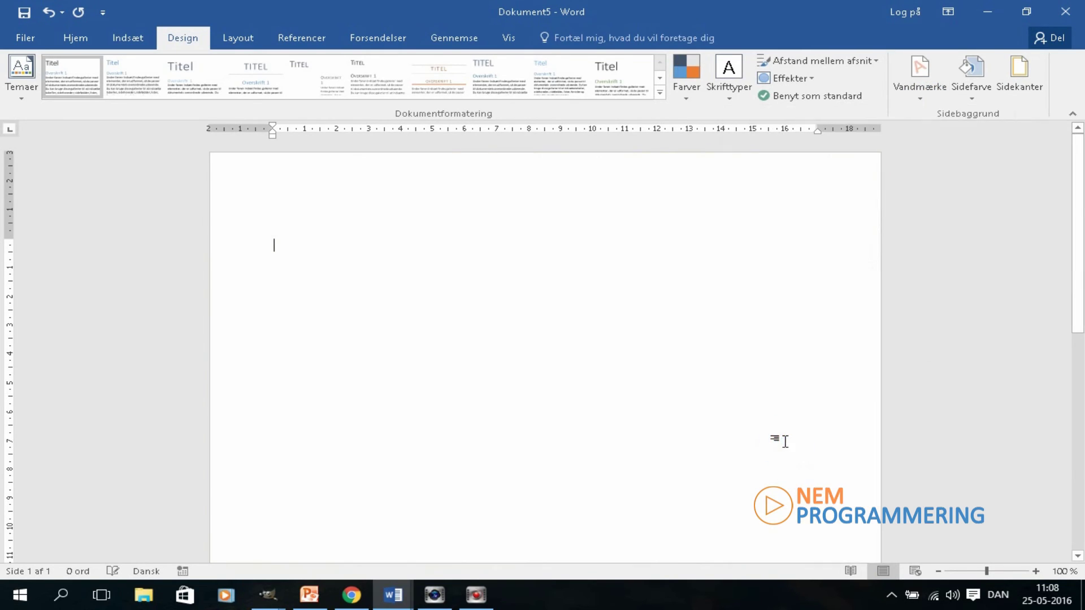
Set the page colour to light green, then bring up the Sidekanter page border settings
{"action": "left_click", "coordinate": [980, 105]}
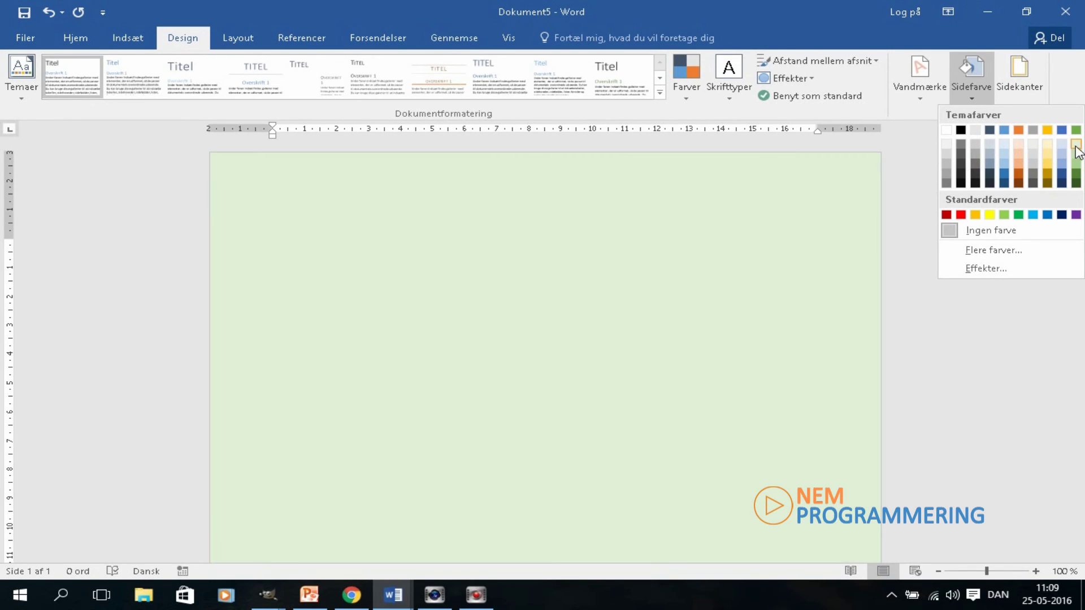
{"action": "left_click", "coordinate": [1076, 145]}
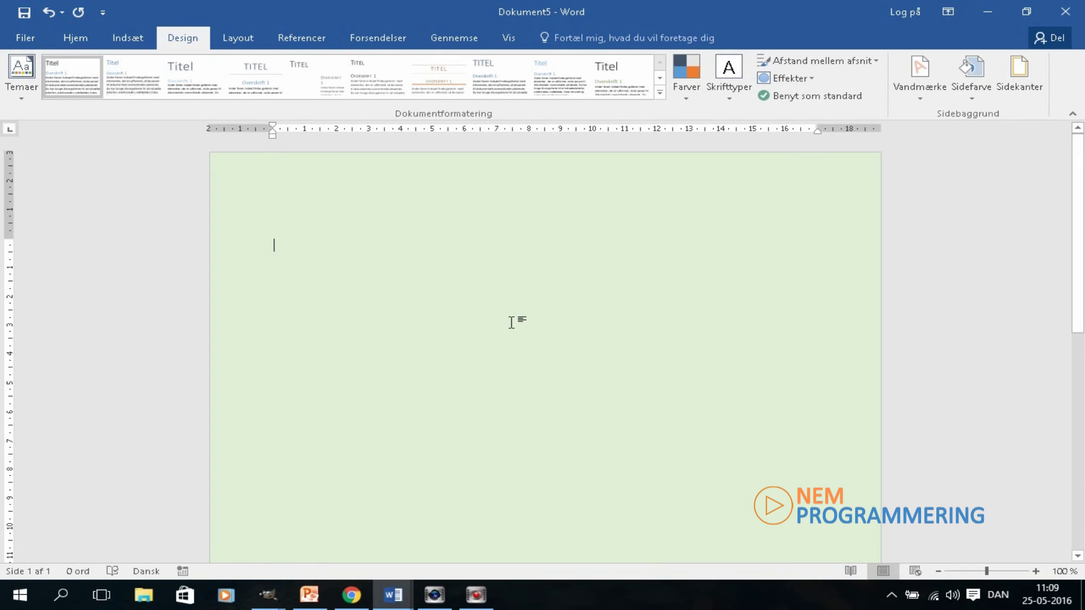
{"action": "left_click", "coordinate": [1024, 79]}
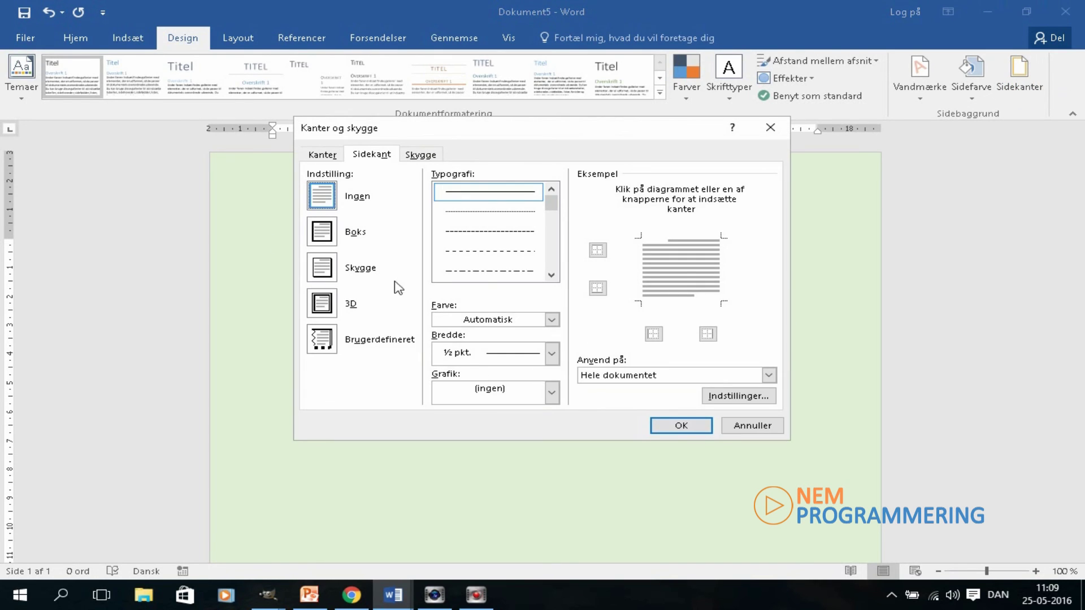
Look through the Kanter, Skygge and Sidekant tabs of the Kanter og skygge dialog
{"action": "left_click", "coordinate": [322, 157]}
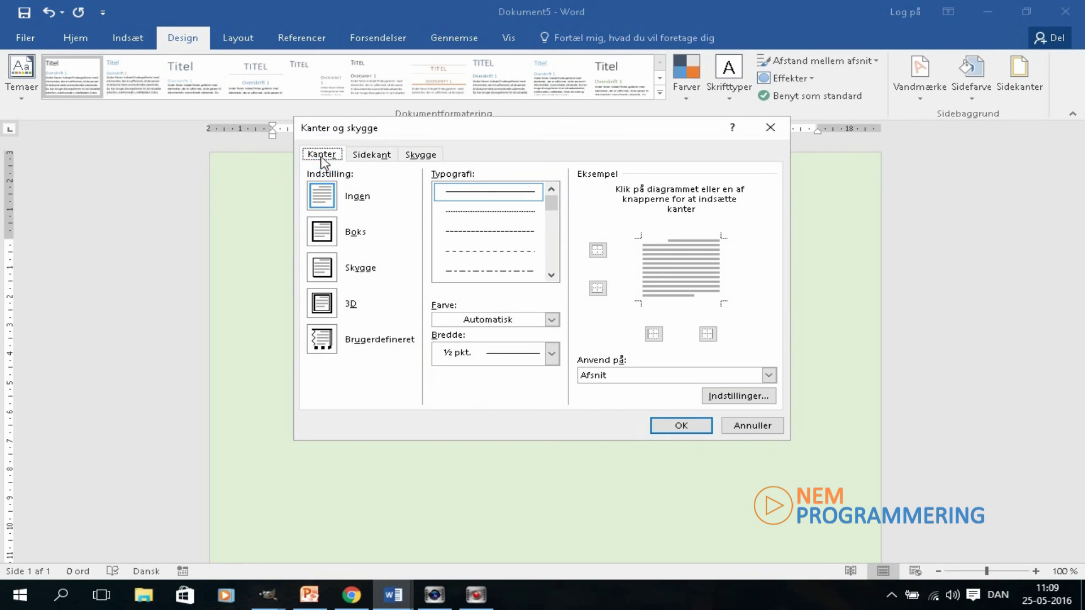
{"action": "left_click", "coordinate": [367, 157]}
{"action": "left_click", "coordinate": [421, 155]}
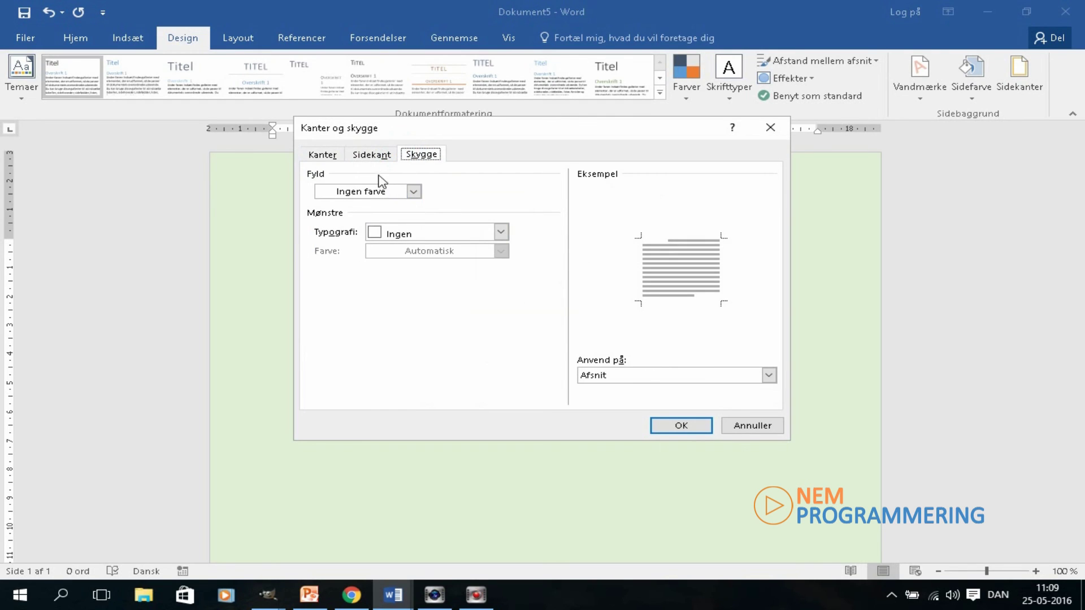
{"action": "left_click", "coordinate": [323, 157]}
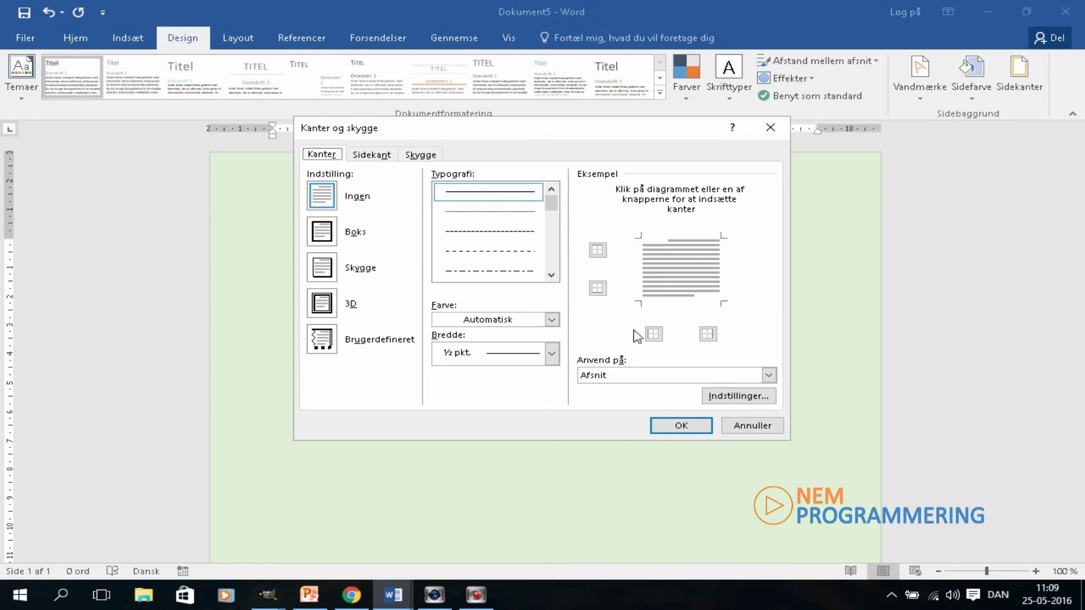
{"action": "left_click", "coordinate": [421, 155]}
{"action": "left_click", "coordinate": [373, 156]}
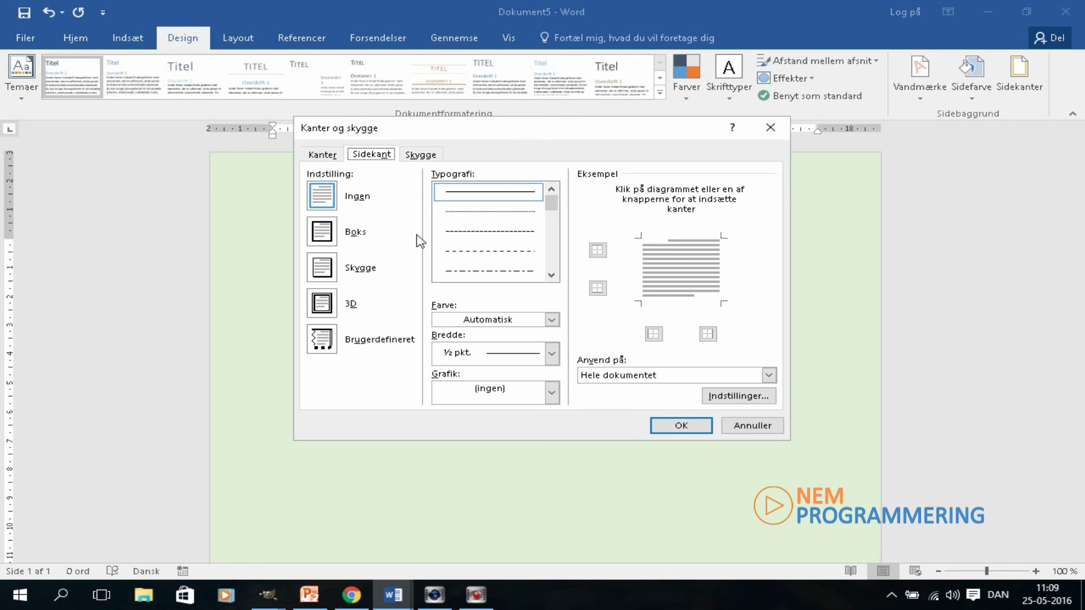
Preview the Boks, Skygge, 3D and Brugerdefineret page border settings
{"action": "left_click", "coordinate": [321, 231]}
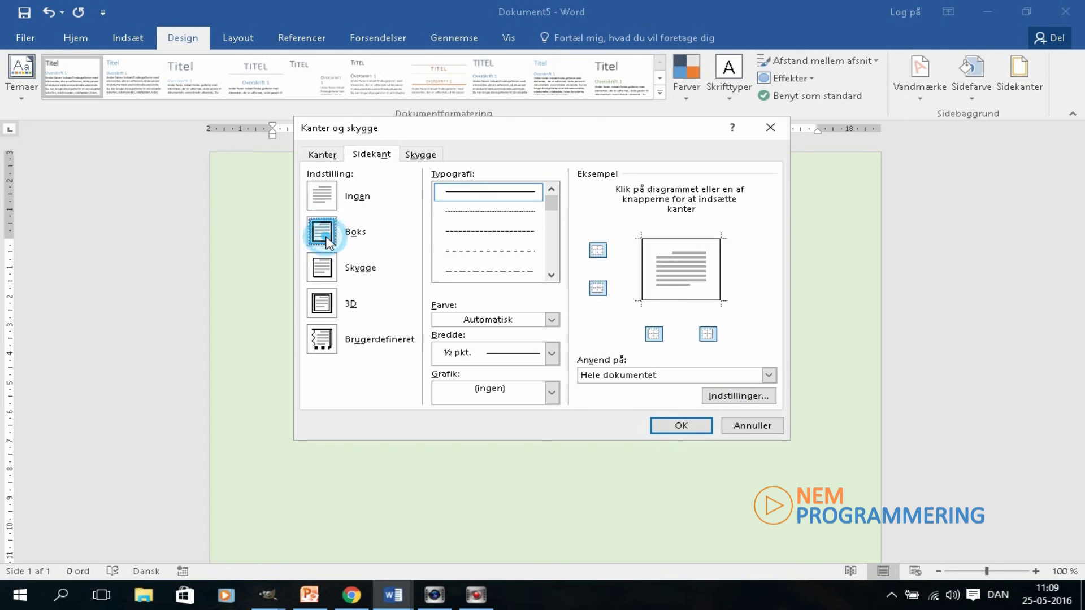
{"action": "left_click", "coordinate": [317, 275]}
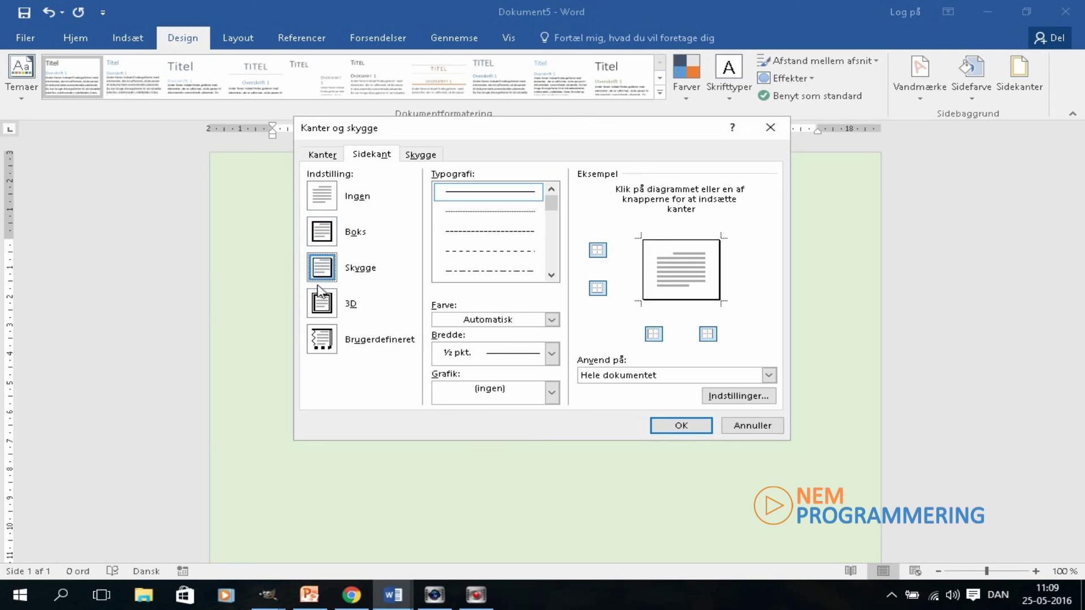
{"action": "left_click", "coordinate": [323, 312]}
{"action": "left_click", "coordinate": [327, 350]}
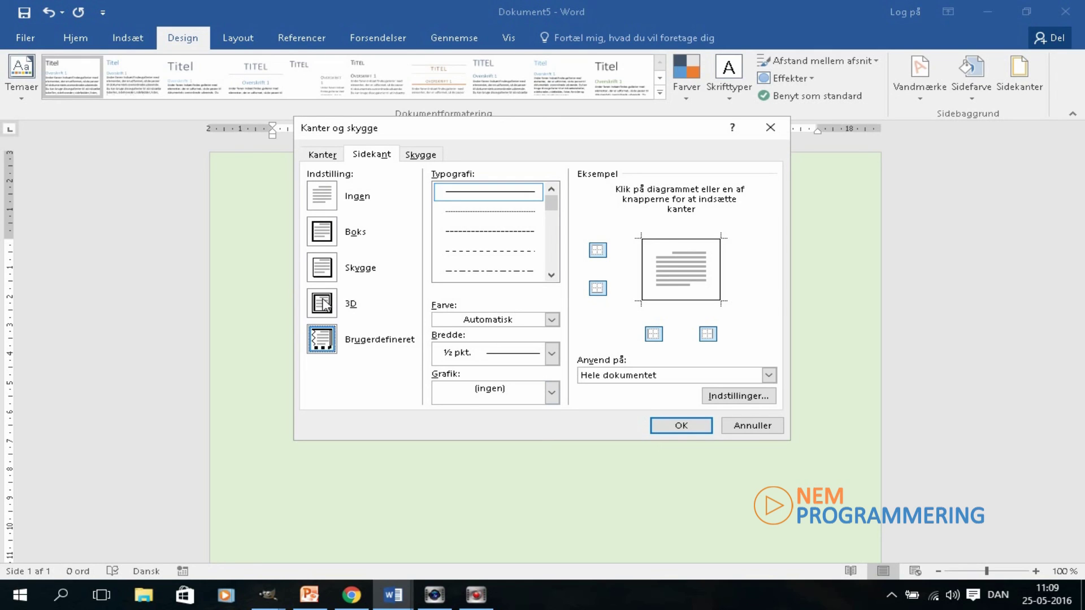
Give the page a Boks border in a thick triple-line style, dark green, 4½ pt wide
{"action": "left_click", "coordinate": [320, 233]}
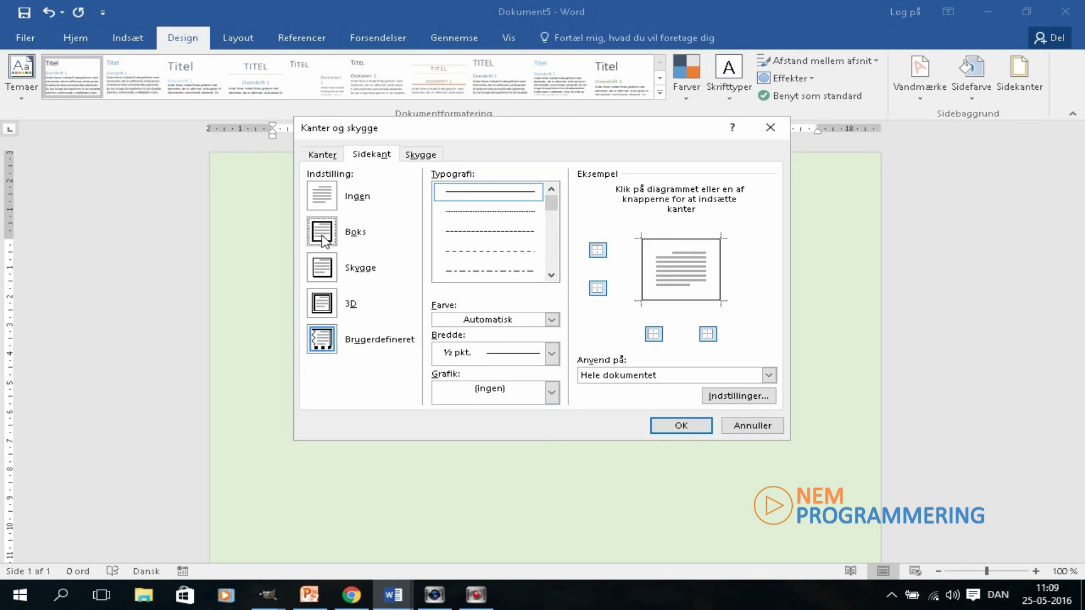
{"action": "left_click", "coordinate": [515, 192]}
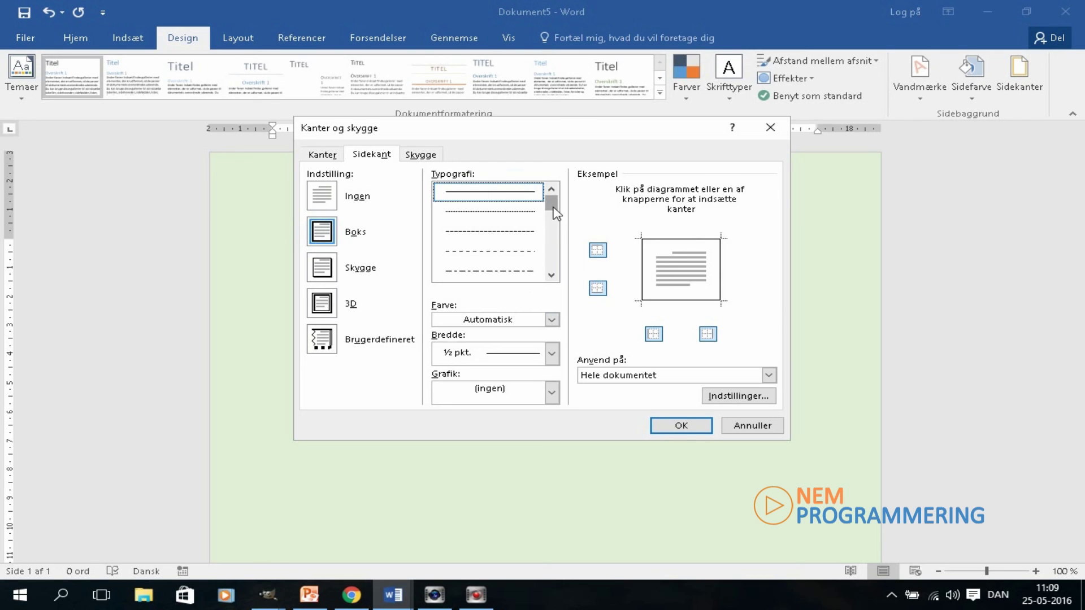
{"action": "mouse_move", "coordinate": [551, 205]}
{"action": "left_mouse_down"}
{"action": "mouse_move", "coordinate": [557, 253]}
{"action": "mouse_move", "coordinate": [552, 233]}
{"action": "left_mouse_up"}
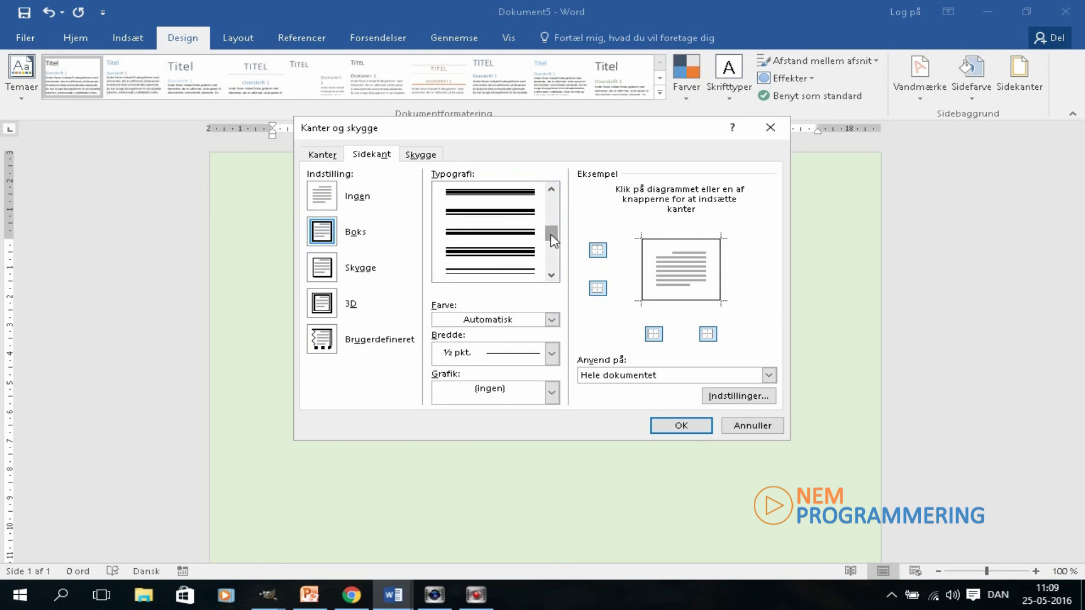
{"action": "left_click", "coordinate": [508, 272]}
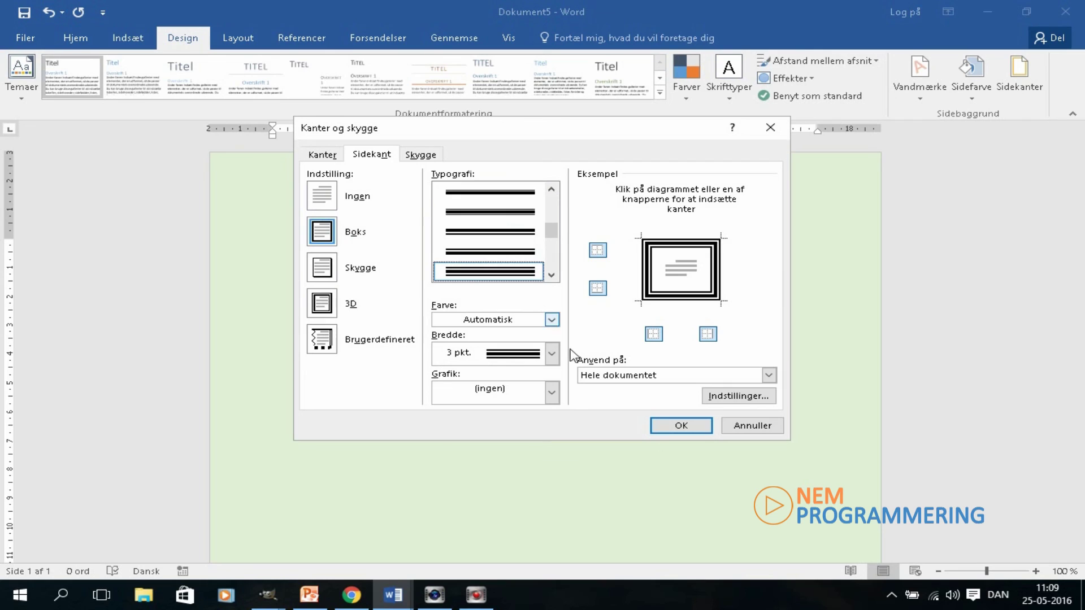
{"action": "left_click", "coordinate": [550, 319]}
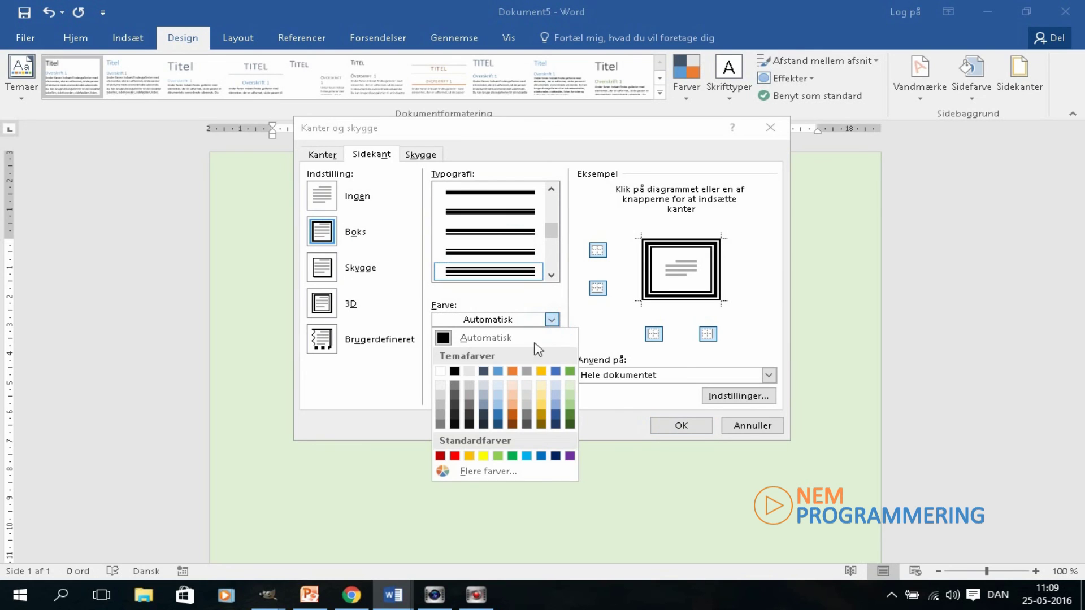
{"action": "left_click", "coordinate": [569, 424]}
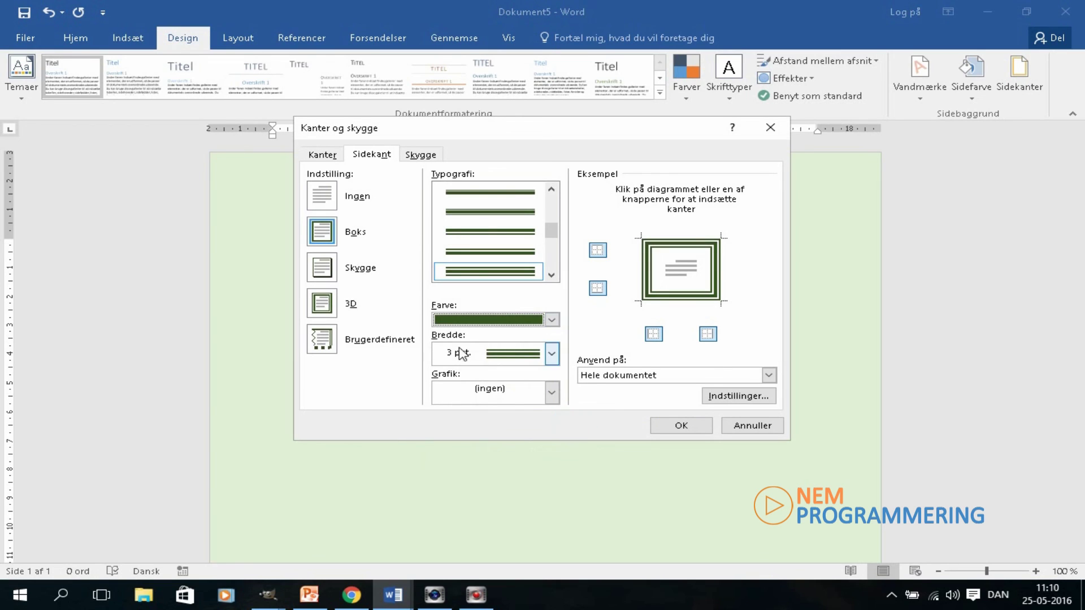
{"action": "left_click", "coordinate": [552, 353]}
{"action": "left_click", "coordinate": [512, 514]}
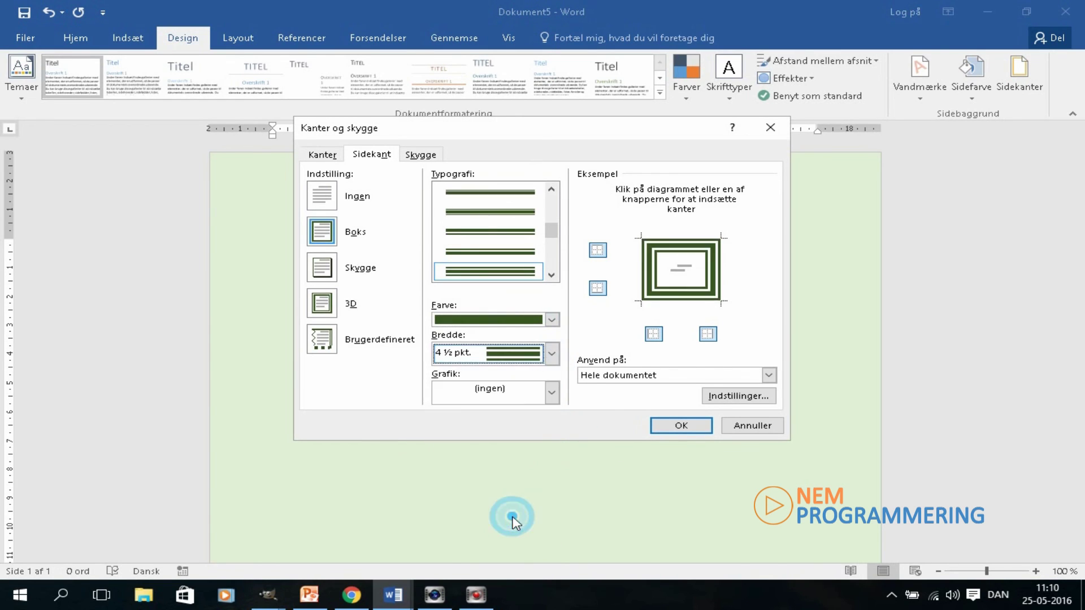
{"action": "left_click", "coordinate": [680, 425]}
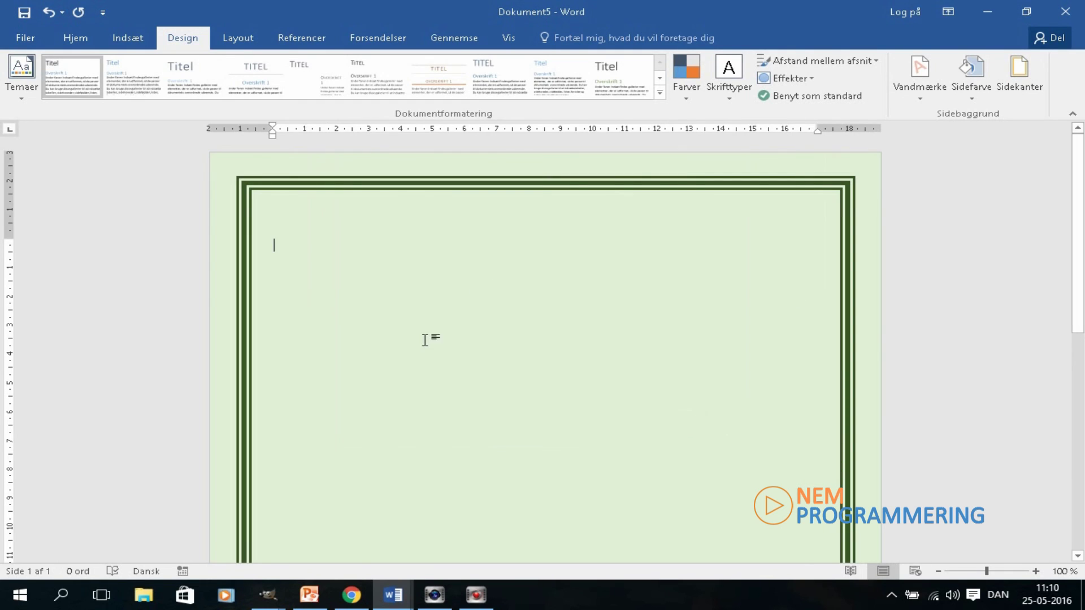